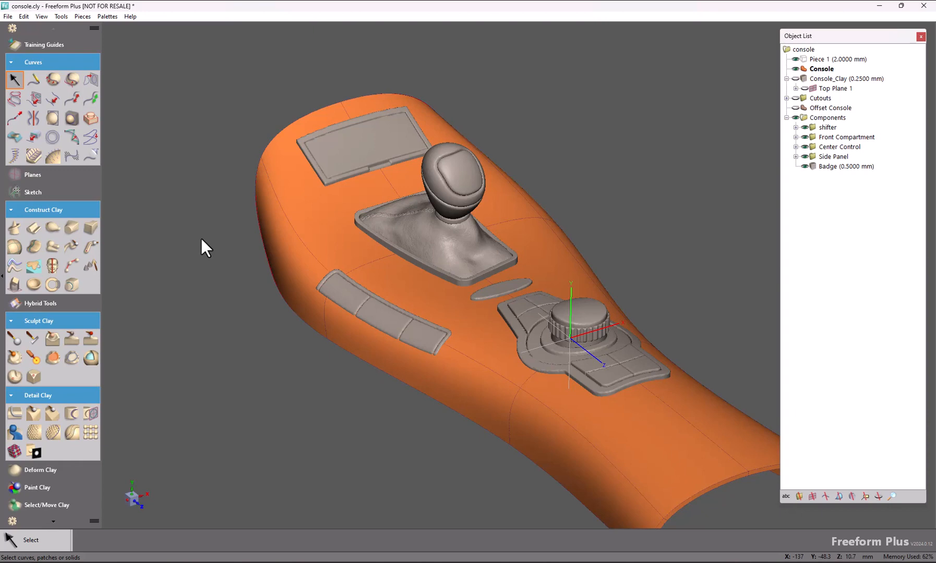
Start Piece Intersection Curves on the Console, and show and expand the Cutouts folder
{"action": "left_click", "coordinate": [70, 115]}
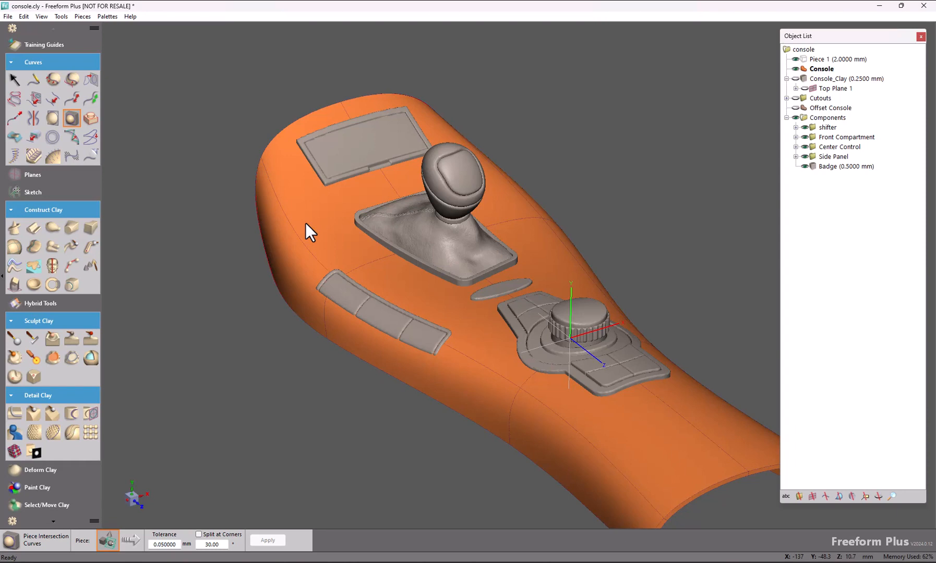
{"action": "left_click", "coordinate": [109, 542]}
{"action": "left_click", "coordinate": [795, 98]}
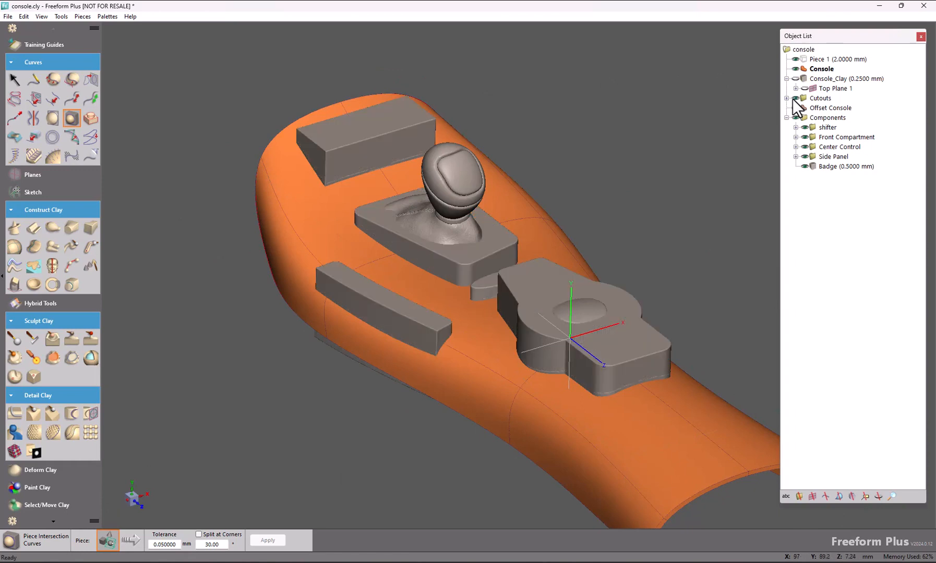
{"action": "left_click", "coordinate": [786, 98]}
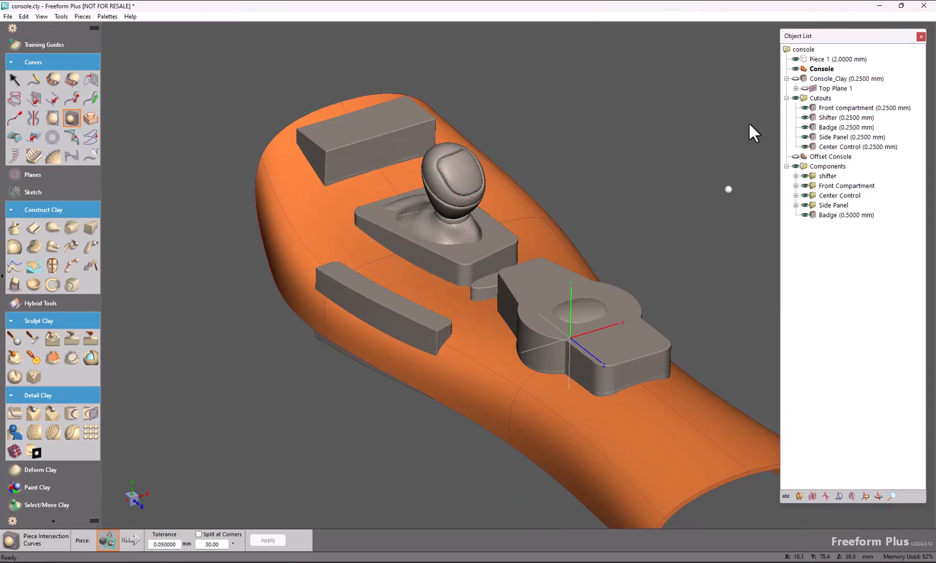
Check the sketch outlines on Top Plane 1, and create intersection curves on the Console from the Shifter cutout with 0.05 mm tolerance
{"action": "left_click", "coordinate": [805, 88]}
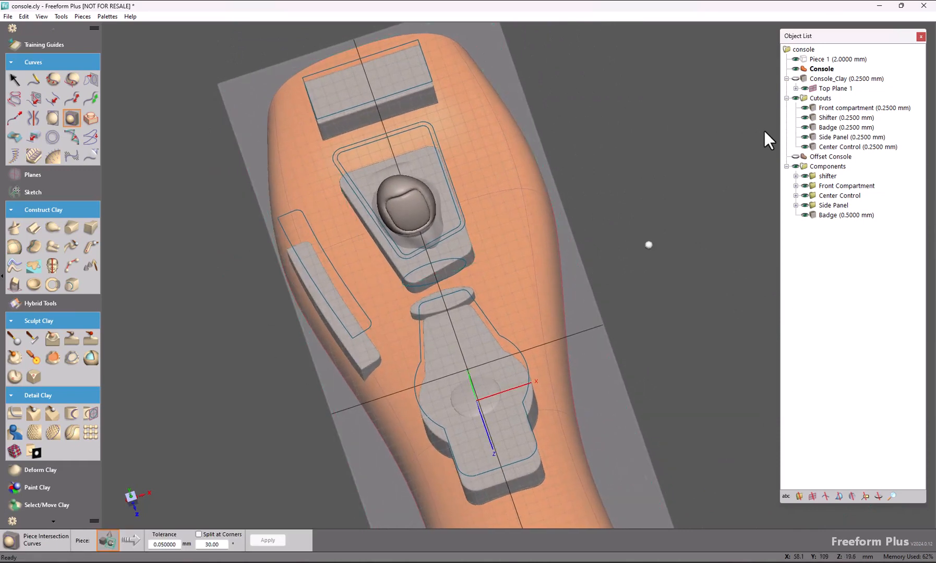
{"action": "left_click", "coordinate": [805, 89]}
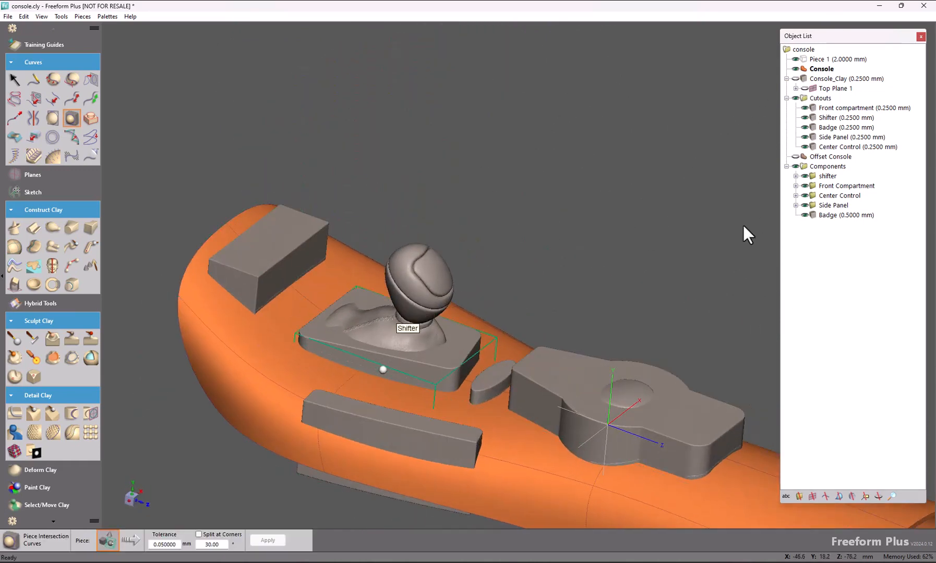
{"action": "left_click", "coordinate": [829, 118]}
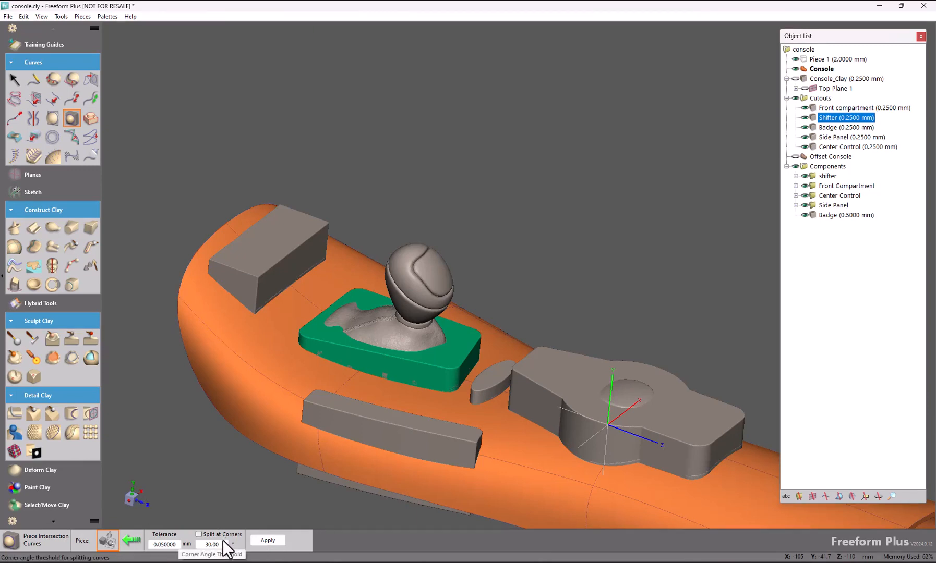
{"action": "left_click", "coordinate": [266, 541]}
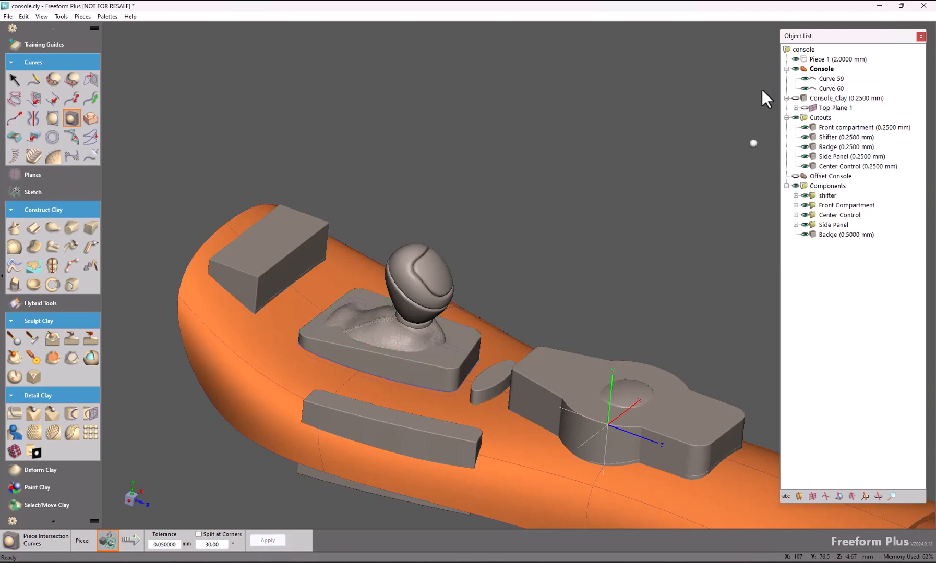
Hide the Cutouts and Components folders and inspect the shifter intersection curves on the Console from several angles
{"action": "left_click", "coordinate": [795, 118]}
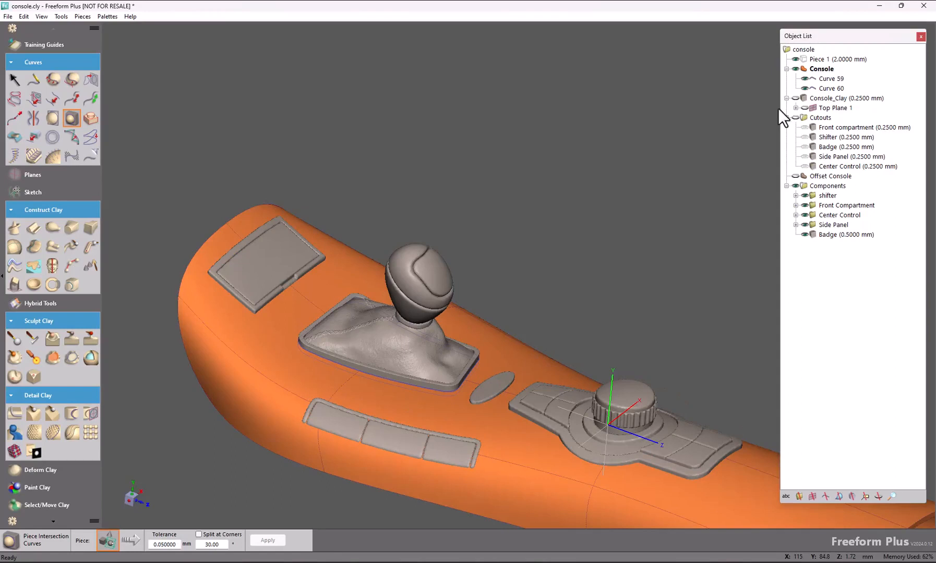
{"action": "left_click", "coordinate": [794, 186]}
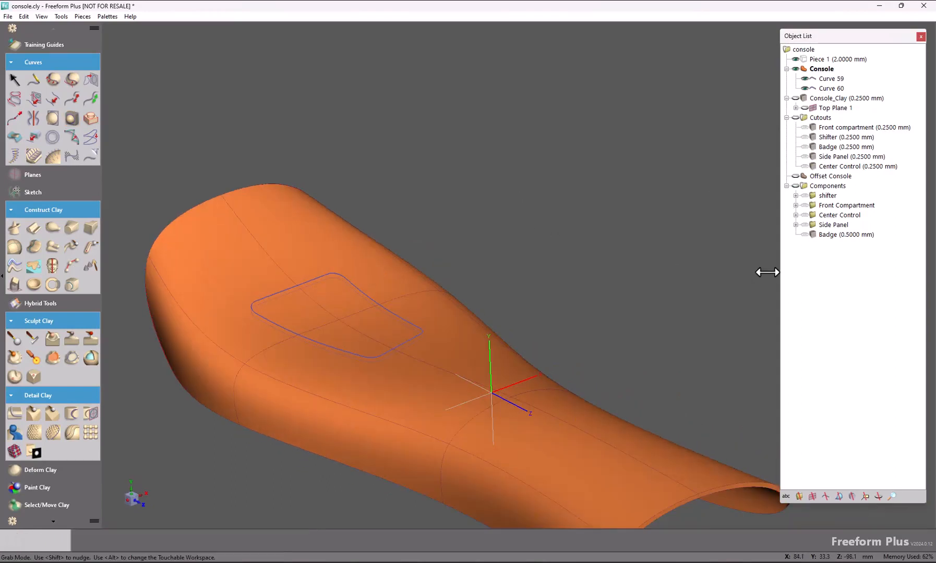
{"action": "key", "text": "space"}
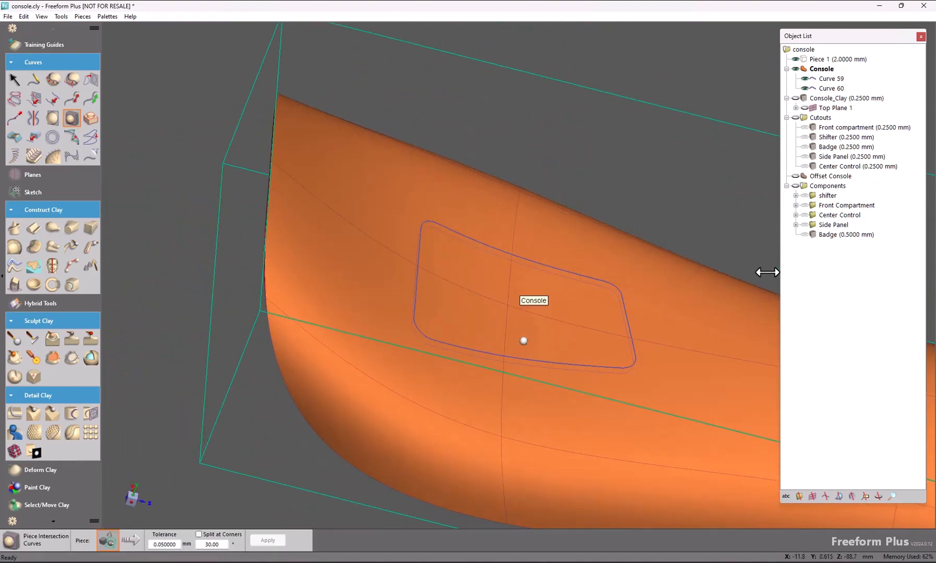
{"action": "key", "text": "space"}
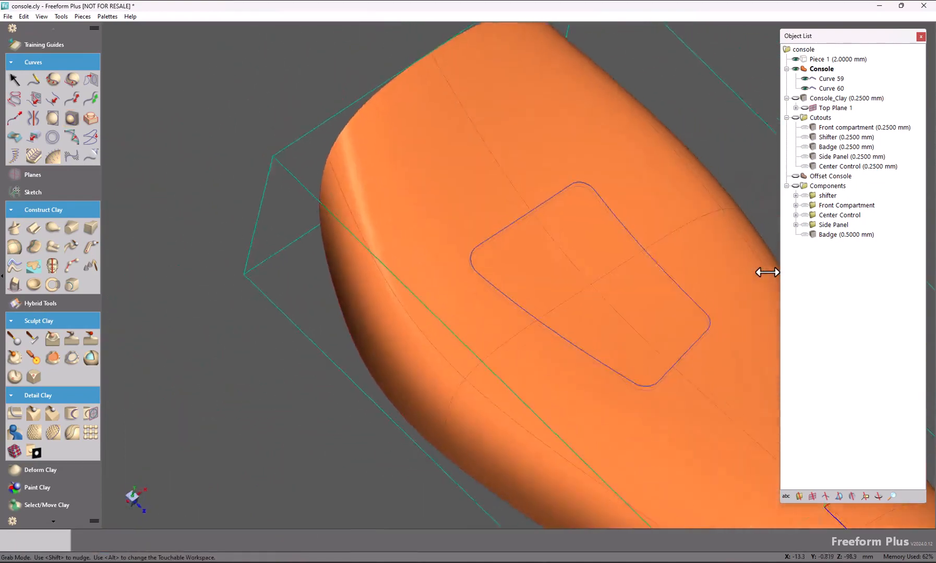
{"action": "key", "text": "space"}
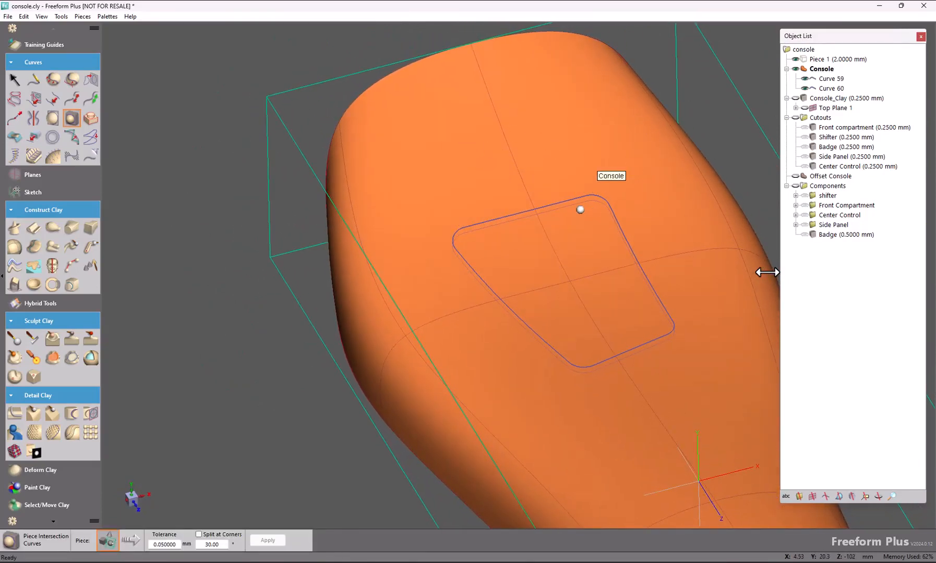
Delete Curve 59, the shifter outline on the underside of the Console
{"action": "key", "text": "Escape"}
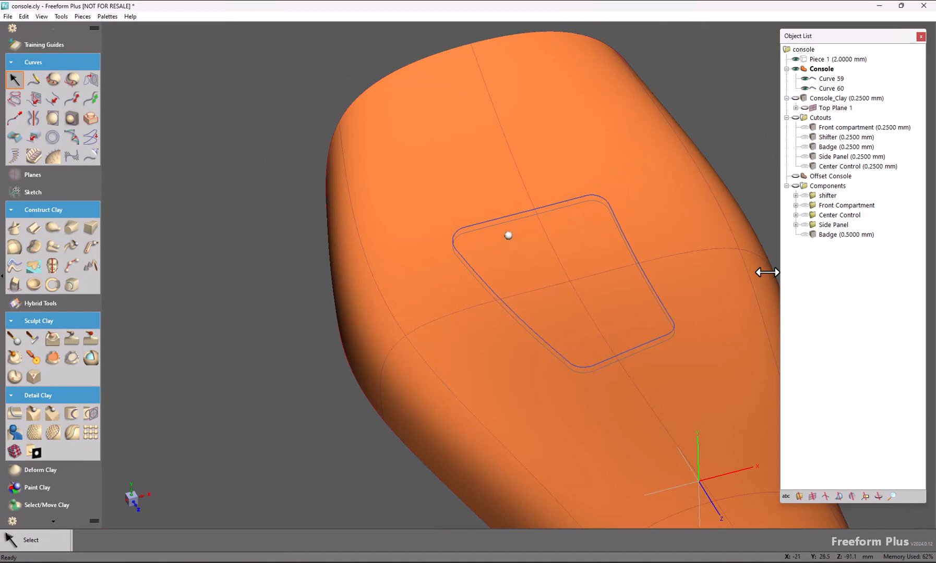
{"action": "left_click", "coordinate": [502, 224]}
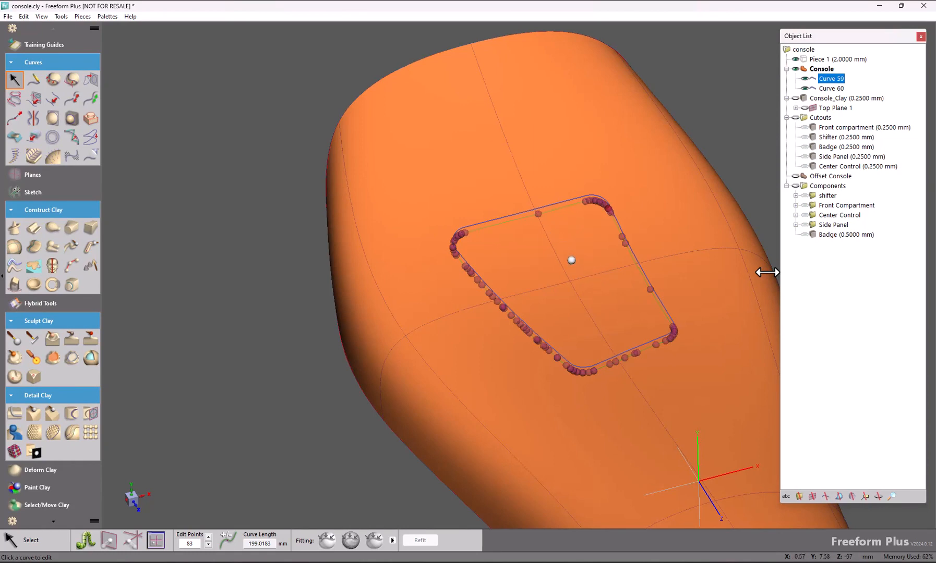
{"action": "key", "text": "Delete"}
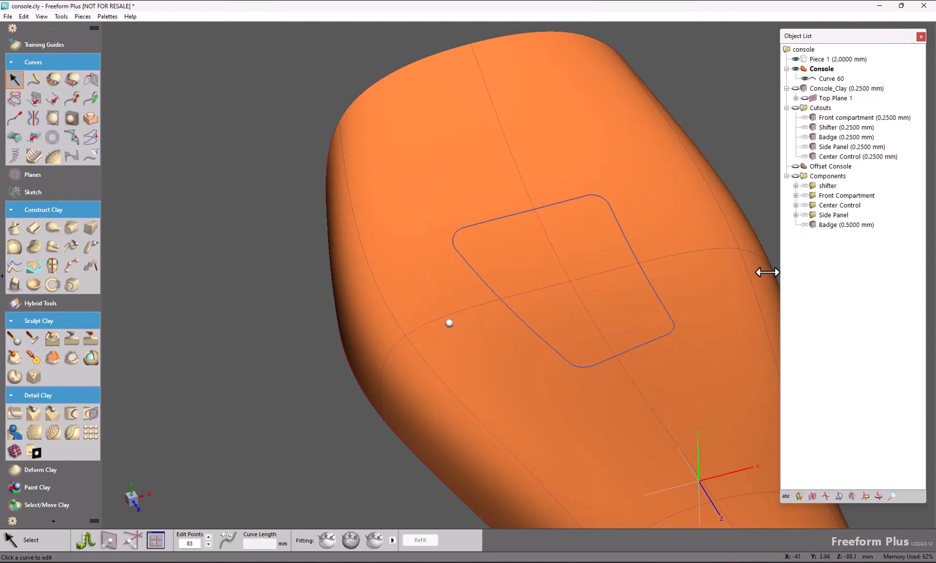
Sweep a square-profile Ridge along the remaining shifter curve into a new clay piece with 0.5 mm coarseness
{"action": "left_click", "coordinate": [17, 414]}
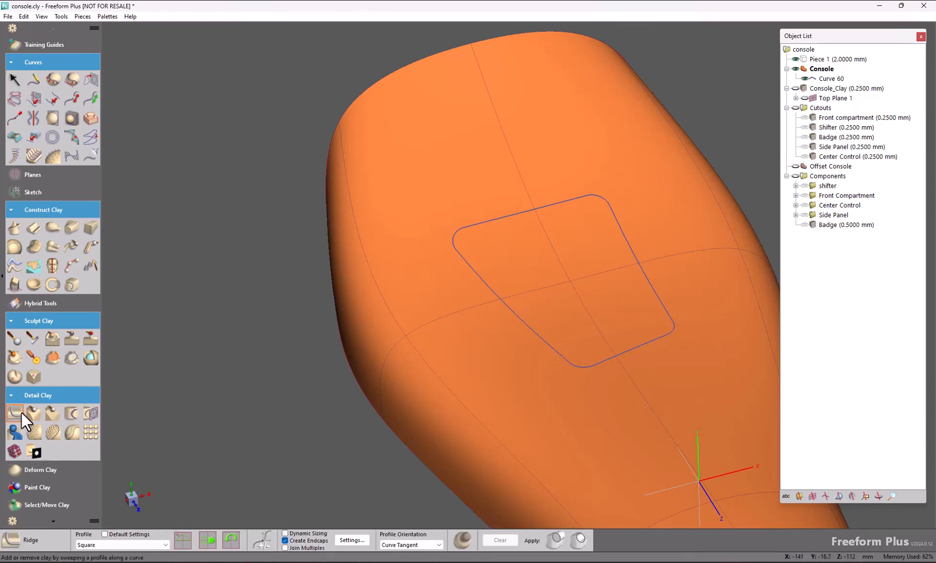
{"action": "left_click", "coordinate": [459, 254]}
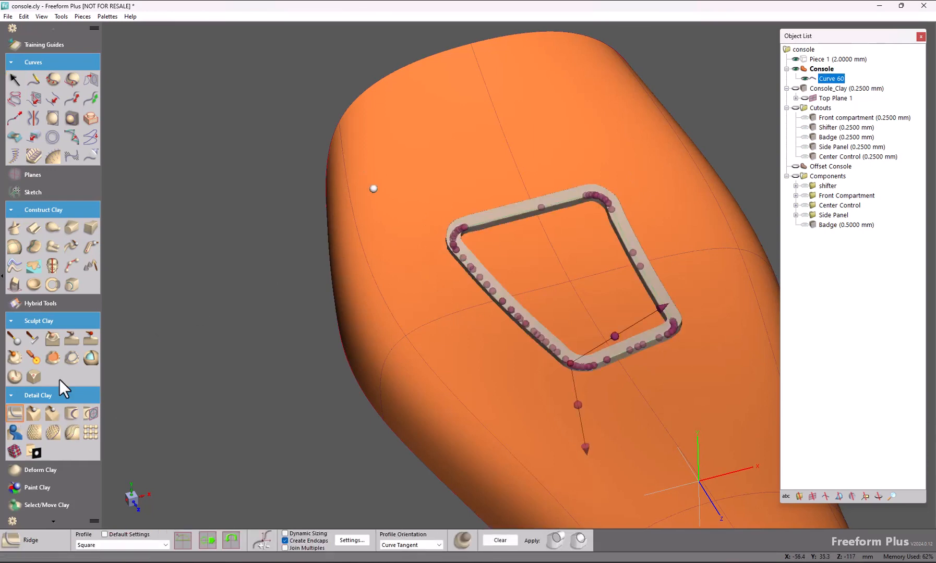
{"action": "middle_click_drag", "start_coordinate": [358, 220], "coordinate": [357, 172]}
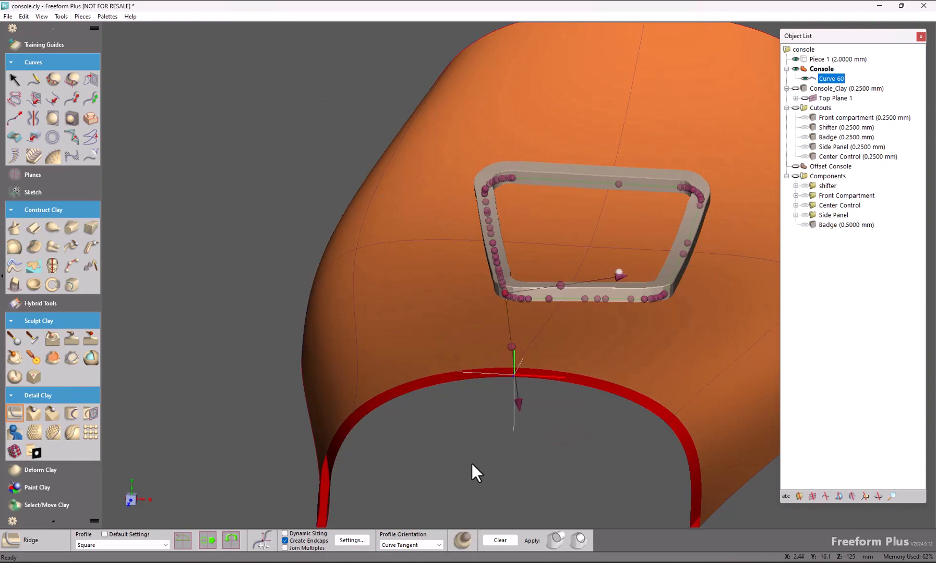
{"action": "key", "text": "space"}
{"action": "key", "text": "space"}
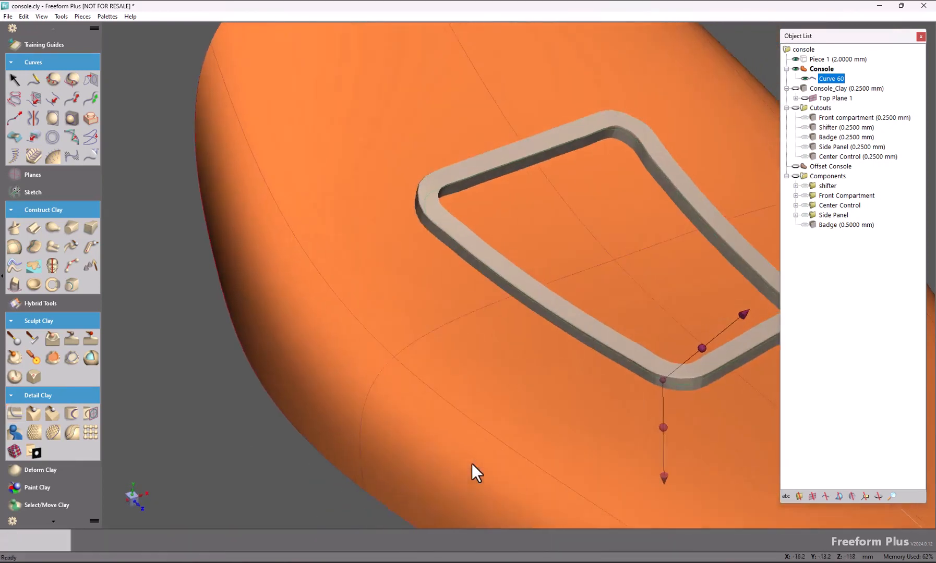
{"action": "key", "text": "space"}
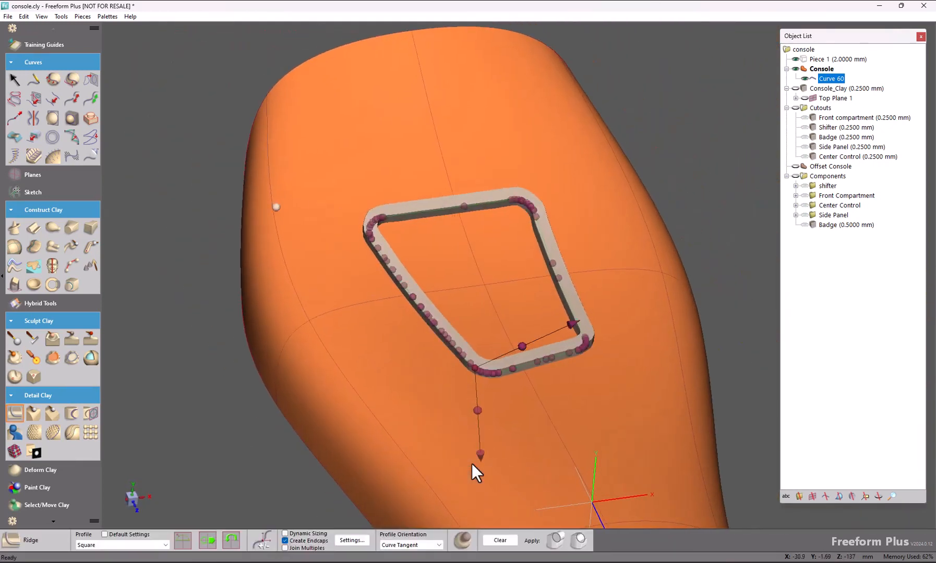
{"action": "left_click", "coordinate": [463, 547]}
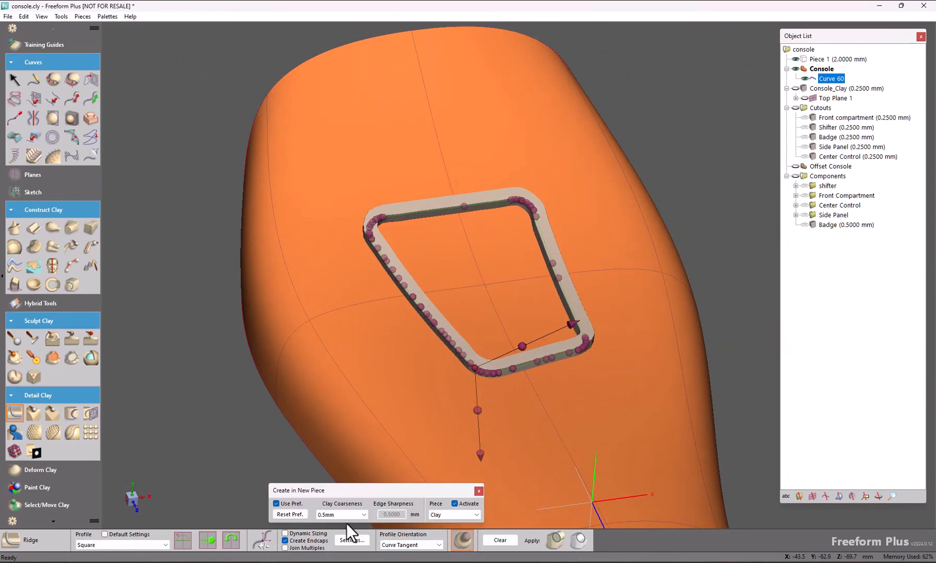
{"action": "left_click", "coordinate": [554, 542]}
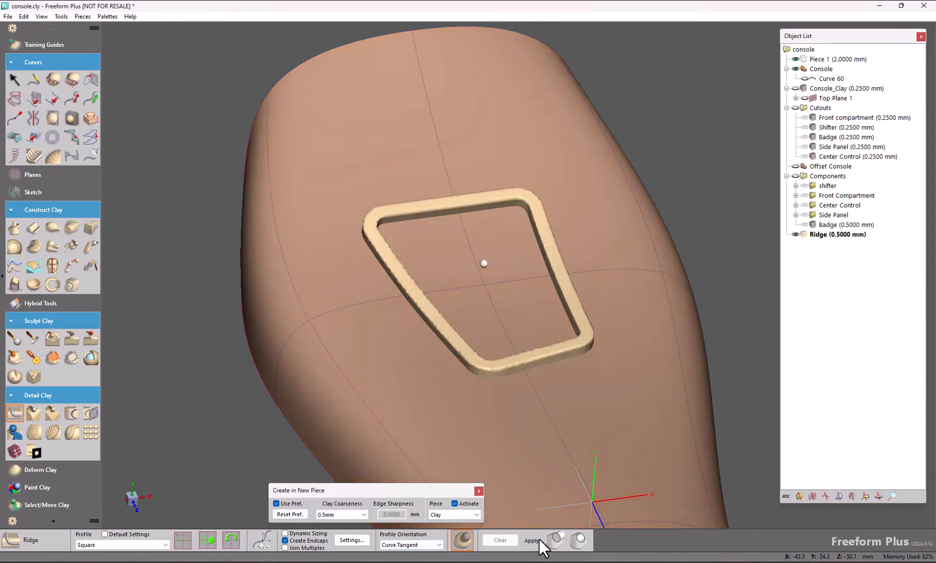
Show Console_Clay in place of the Console and make it the active piece
{"action": "left_click", "coordinate": [840, 88]}
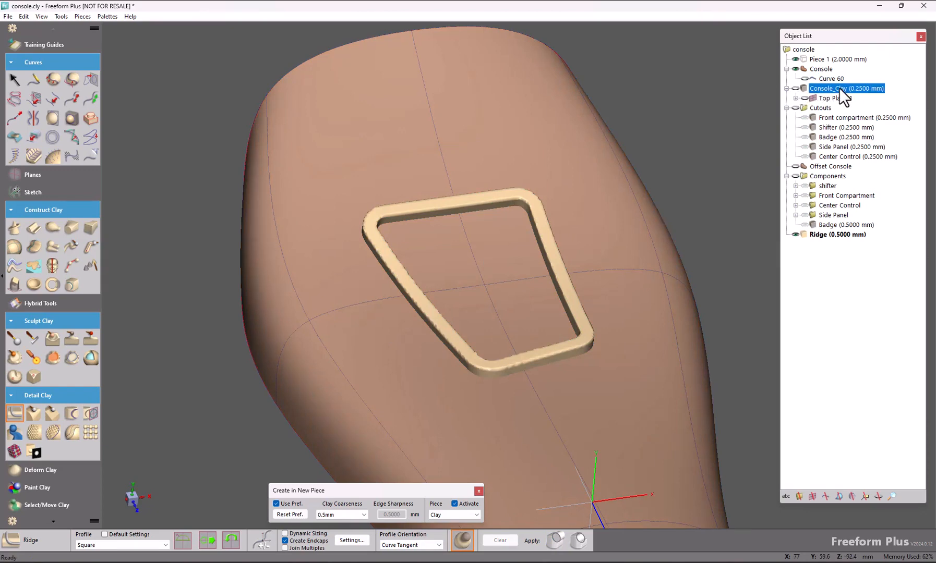
{"action": "left_click", "coordinate": [796, 88]}
{"action": "left_click", "coordinate": [795, 69]}
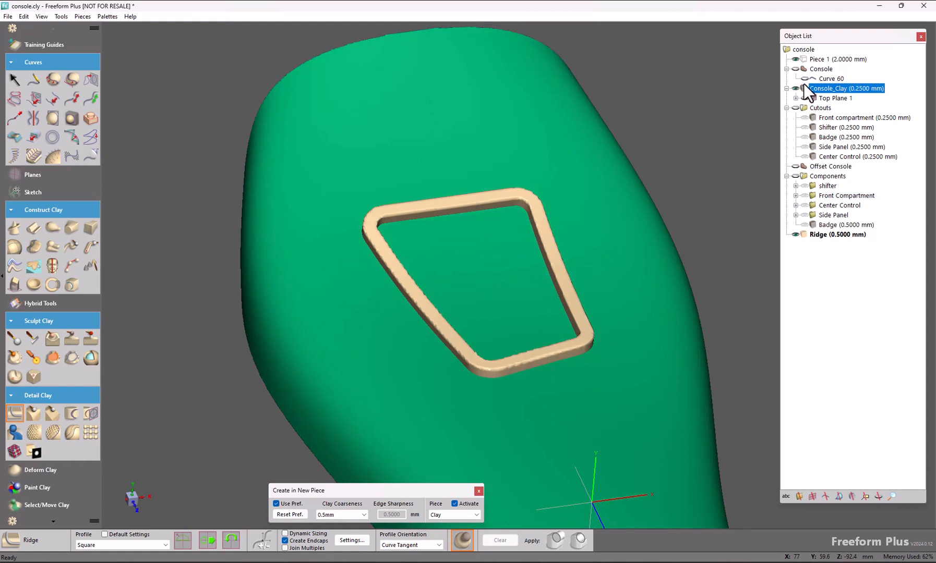
{"action": "right_click", "coordinate": [807, 89]}
{"action": "left_click", "coordinate": [840, 89]}
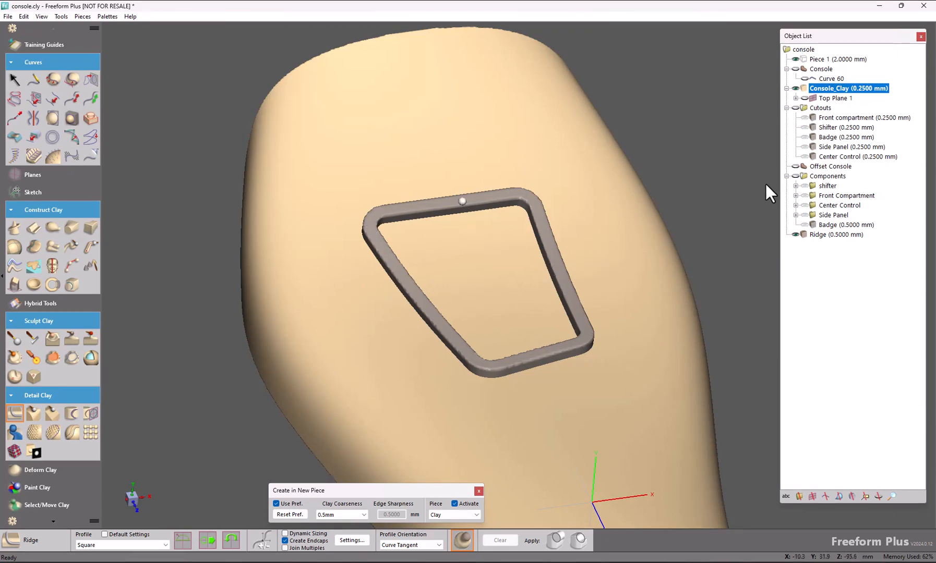
{"action": "middle_click_drag", "start_coordinate": [494, 260], "coordinate": [523, 255]}
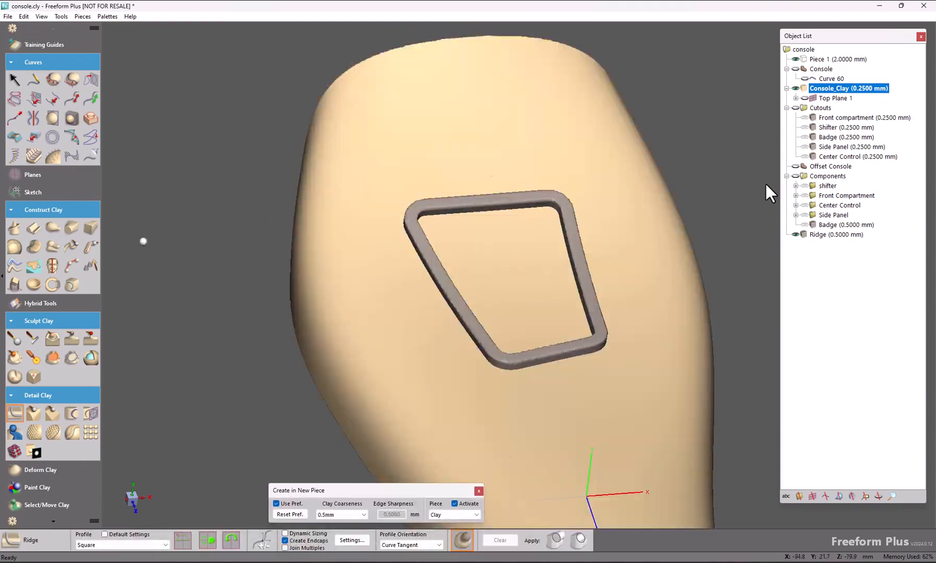
Create intersection curves on Console_Clay from the Ridge piece with 0.05 mm tolerance, and hide the Ridge
{"action": "left_click", "coordinate": [70, 117]}
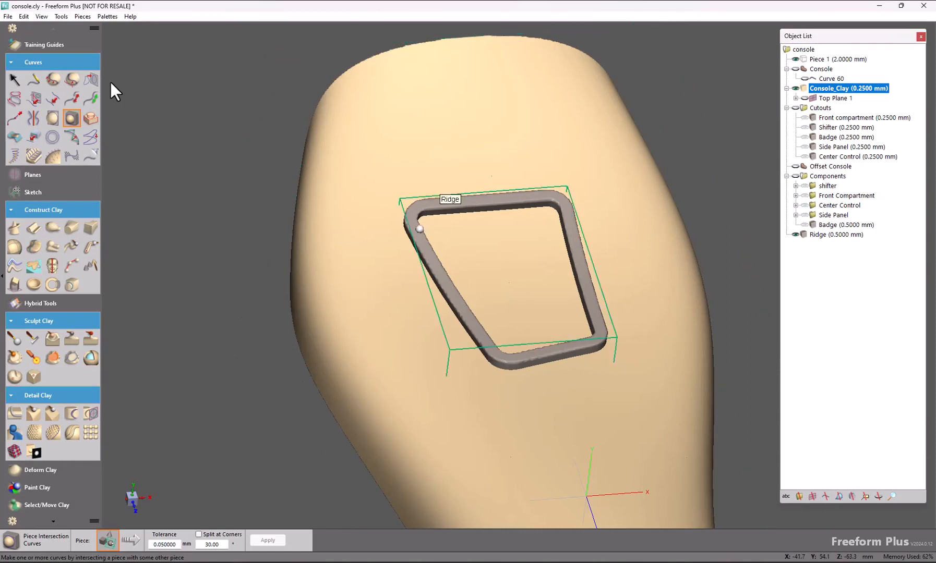
{"action": "left_click", "coordinate": [418, 224]}
{"action": "left_click", "coordinate": [265, 540]}
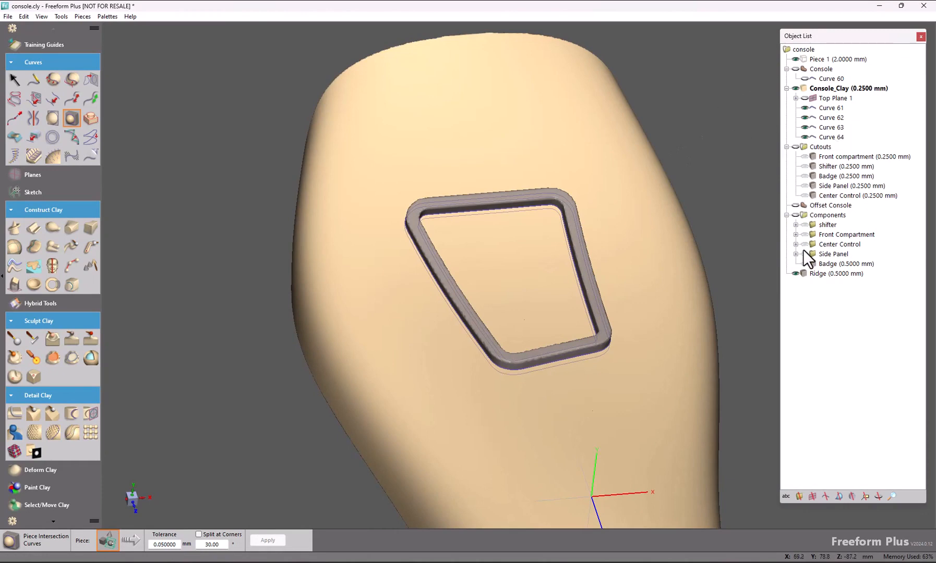
{"action": "left_click", "coordinate": [793, 273]}
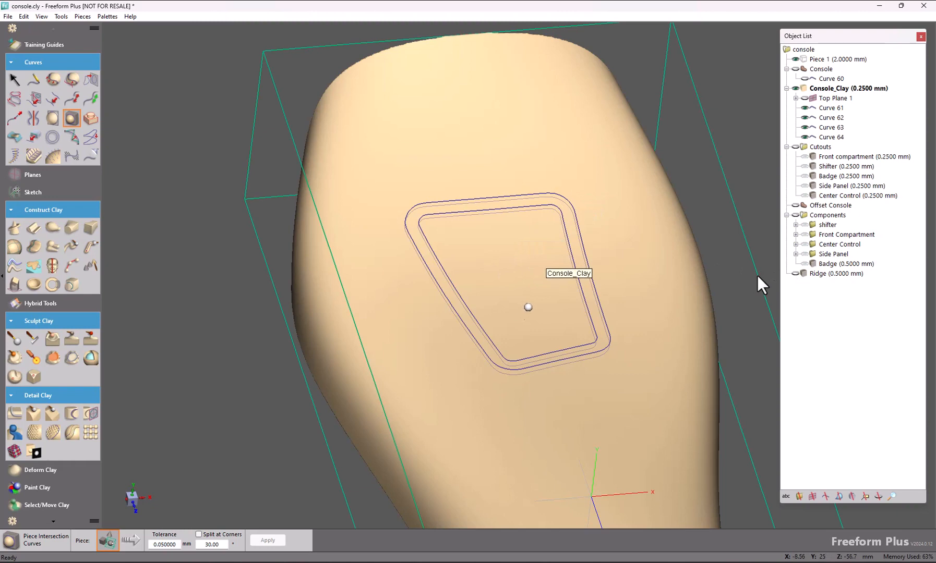
Delete both inner ridge curves and the outer curve on the underside, keeping only the outer curve on Console_Clay's upper surface
{"action": "key", "text": "Escape"}
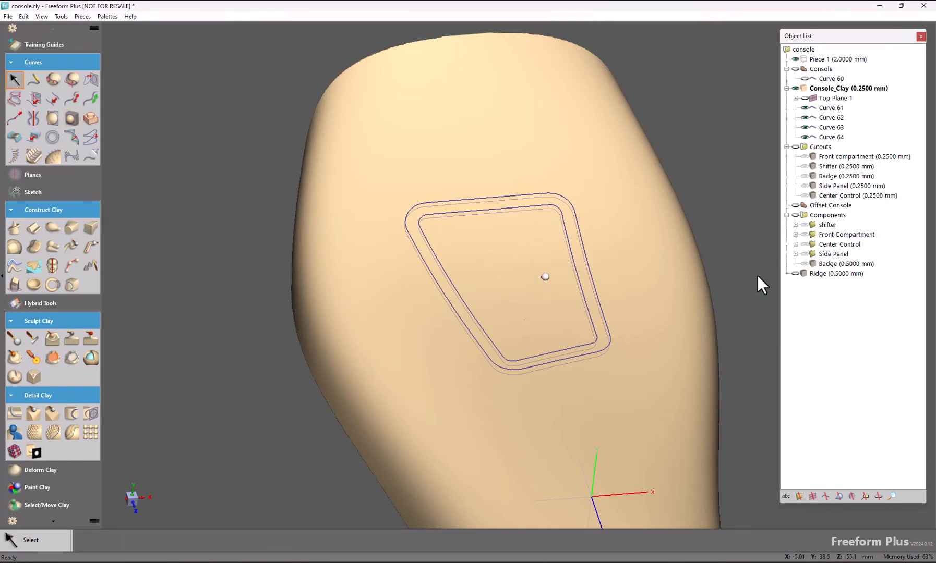
{"action": "left_click", "coordinate": [478, 209]}
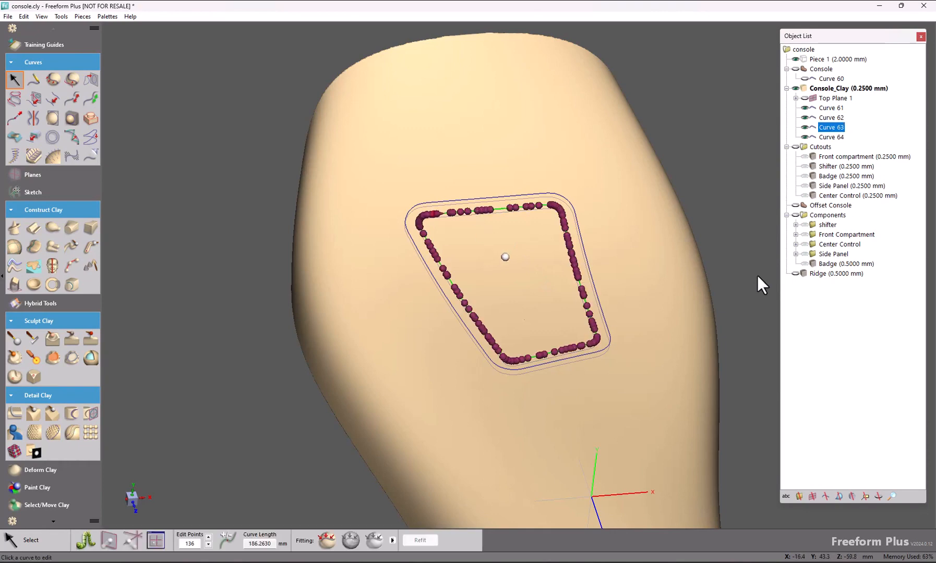
{"action": "key", "text": "Delete"}
{"action": "left_click", "coordinate": [480, 215]}
{"action": "key", "text": "Delete"}
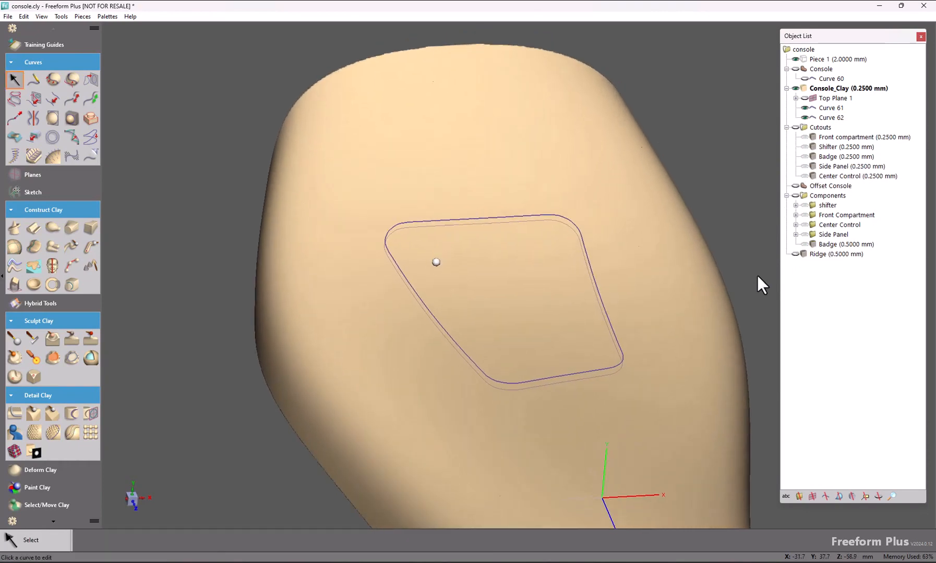
{"action": "left_click", "coordinate": [430, 221]}
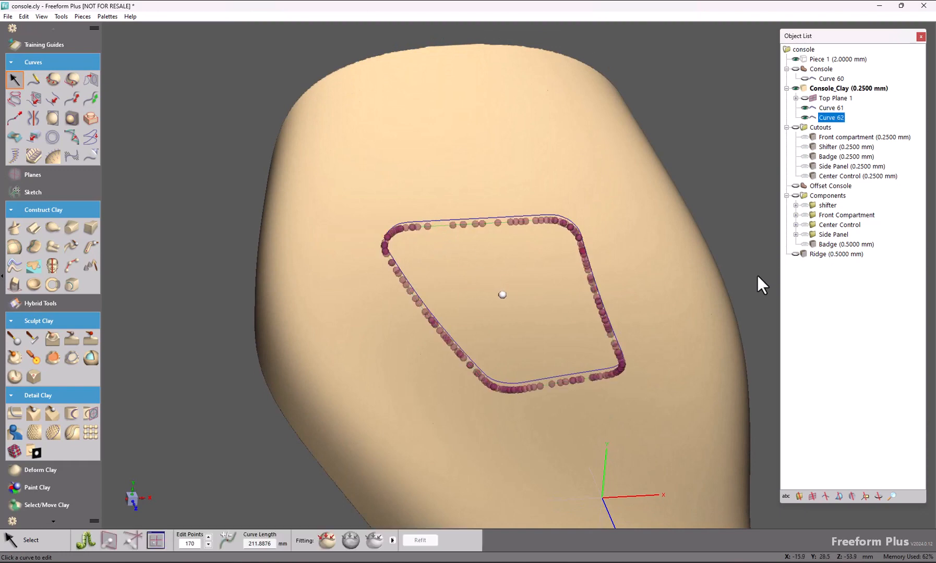
{"action": "key", "text": "Delete"}
{"action": "middle_click_drag", "start_coordinate": [501, 219], "coordinate": [496, 177]}
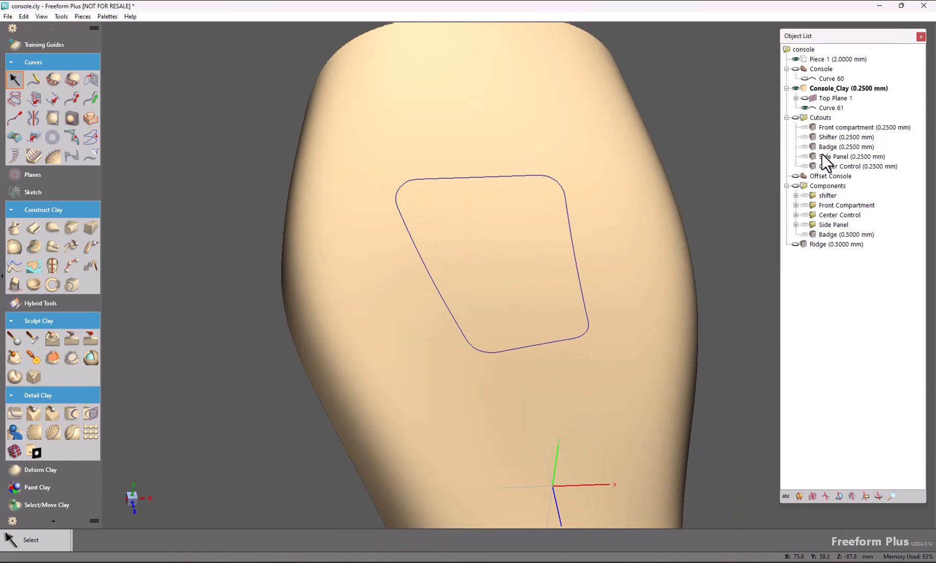
Boolean-remove the Shifter cutout piece from Console_Clay to cut the shifter opening
{"action": "right_click", "coordinate": [814, 138]}
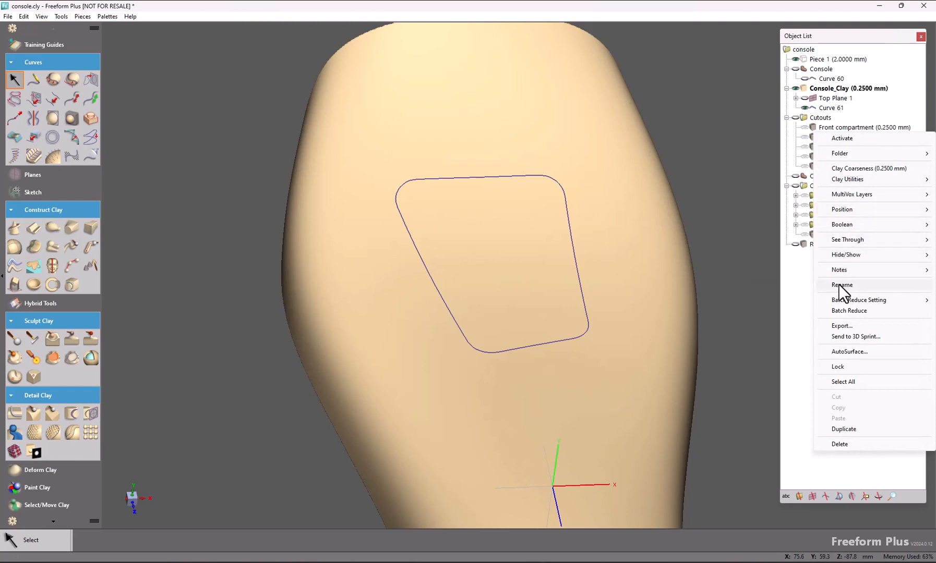
{"action": "mouse_move", "coordinate": [847, 211]}
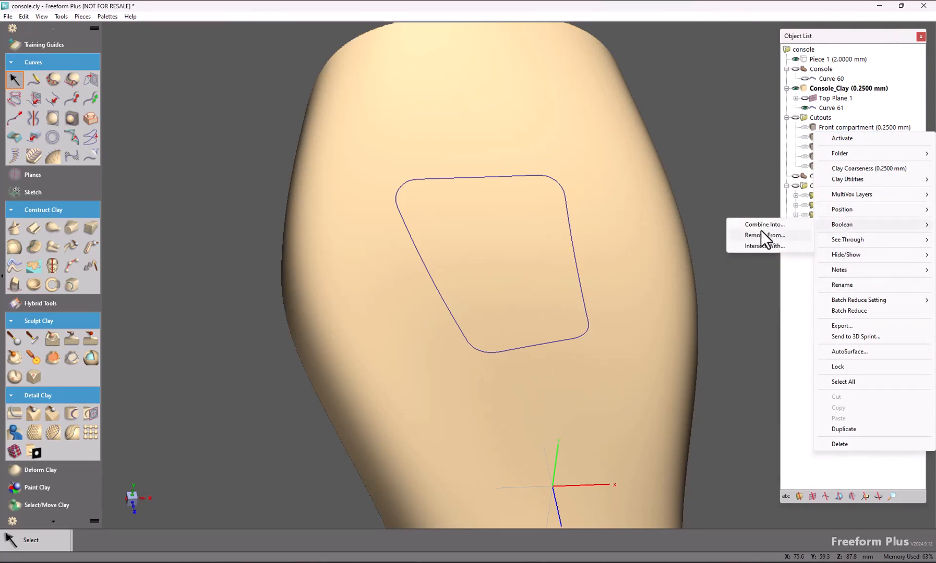
{"action": "left_click", "coordinate": [761, 232]}
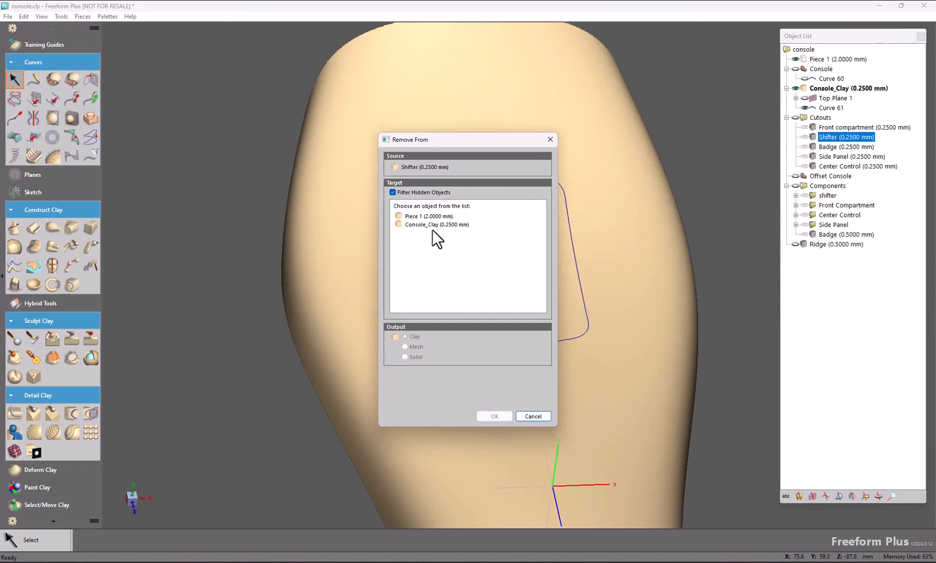
{"action": "left_click", "coordinate": [413, 225]}
{"action": "left_click", "coordinate": [488, 417]}
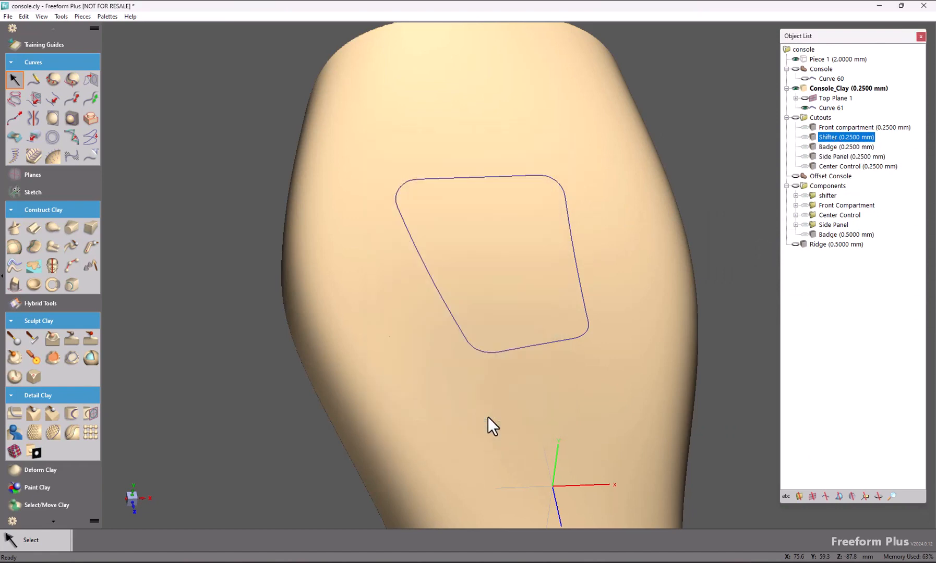
Combine Console_Clay and the Ridge as a new piece, using Console_Clay's 0.25 mm clay coarseness
{"action": "left_click", "coordinate": [818, 87]}
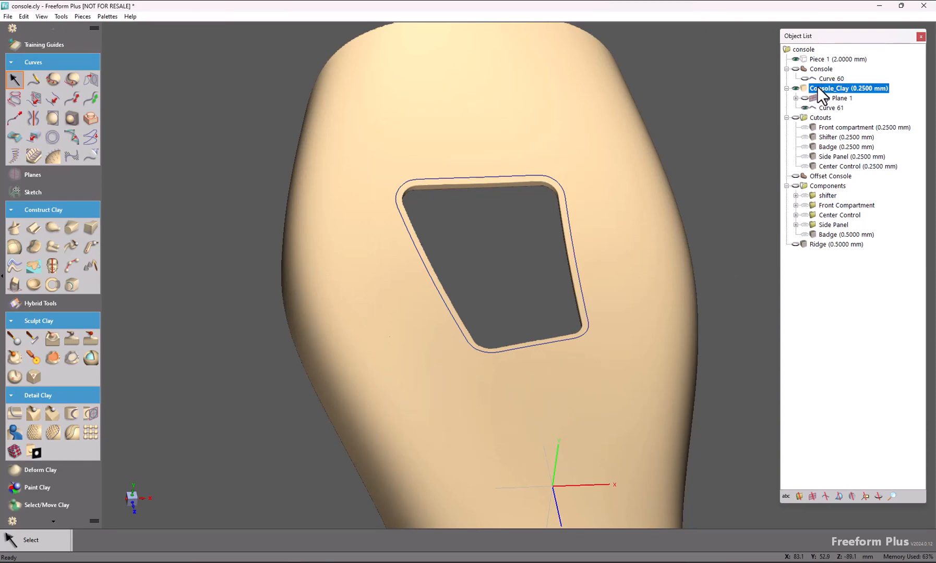
{"action": "left_click", "coordinate": [812, 244]}
{"action": "right_click", "coordinate": [804, 243]}
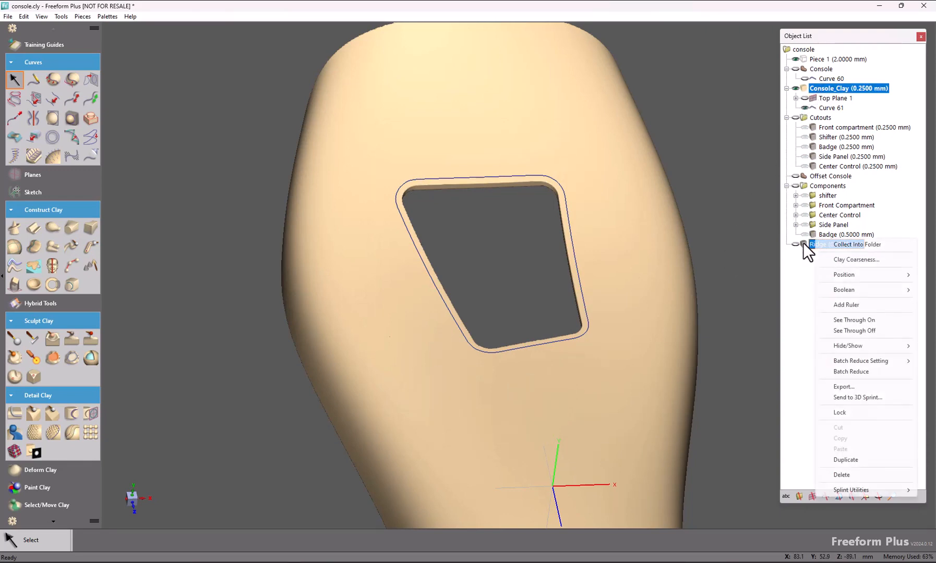
{"action": "mouse_move", "coordinate": [843, 291]}
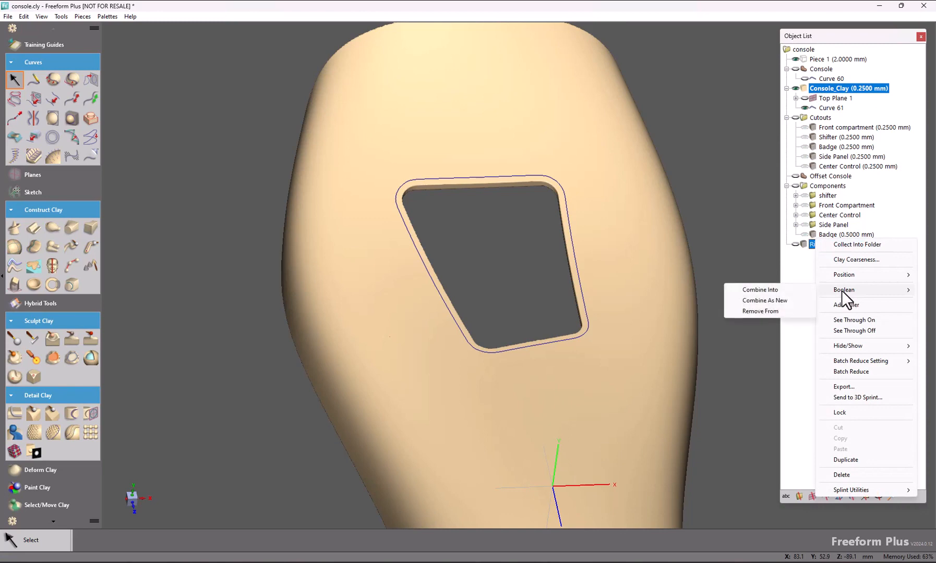
{"action": "left_click", "coordinate": [772, 301]}
{"action": "left_click", "coordinate": [407, 248]}
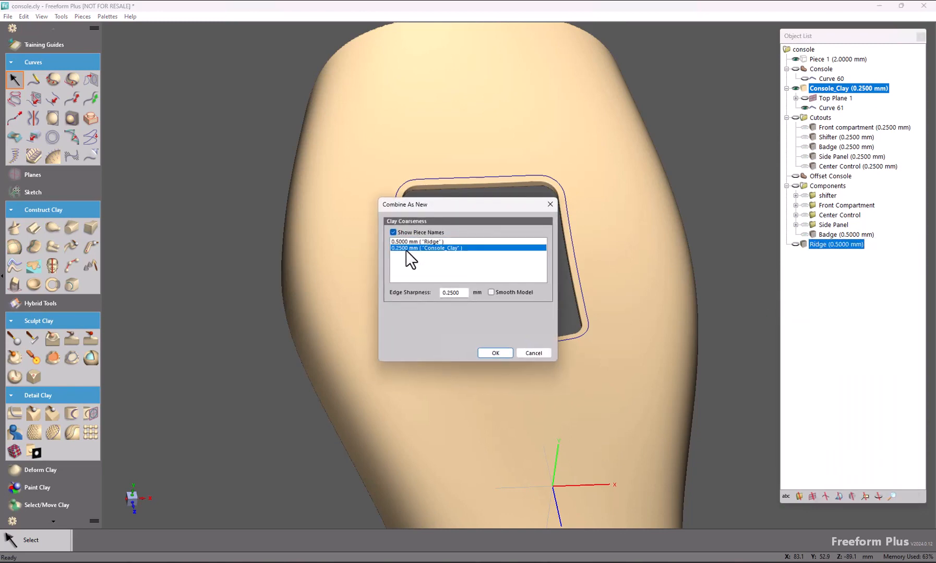
{"action": "left_click", "coordinate": [486, 349]}
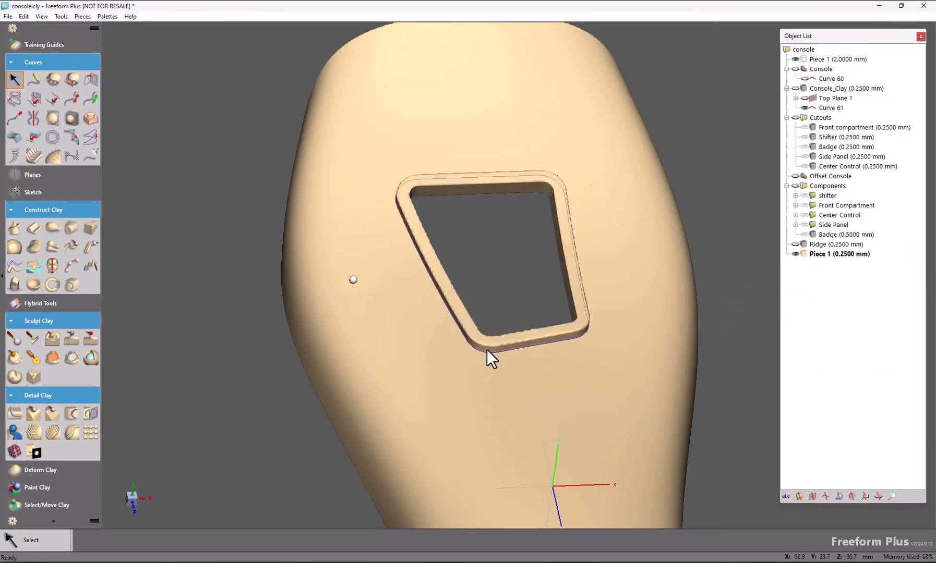
Create a 4 mm diameter pipe along the curve around the shifter ridge as a separate new piece with 0.5 mm coarseness
{"action": "left_click", "coordinate": [437, 290]}
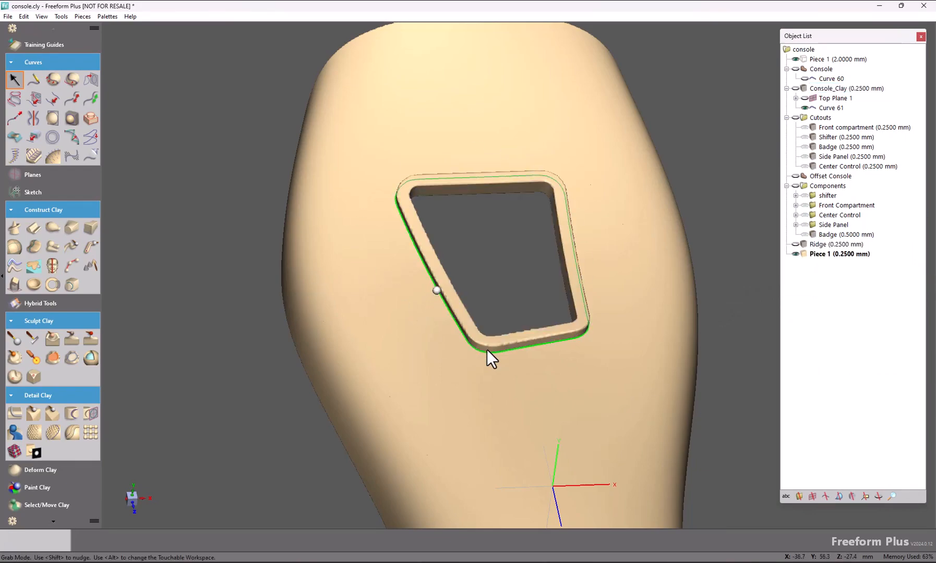
{"action": "middle_click_drag", "start_coordinate": [437, 290], "coordinate": [438, 345]}
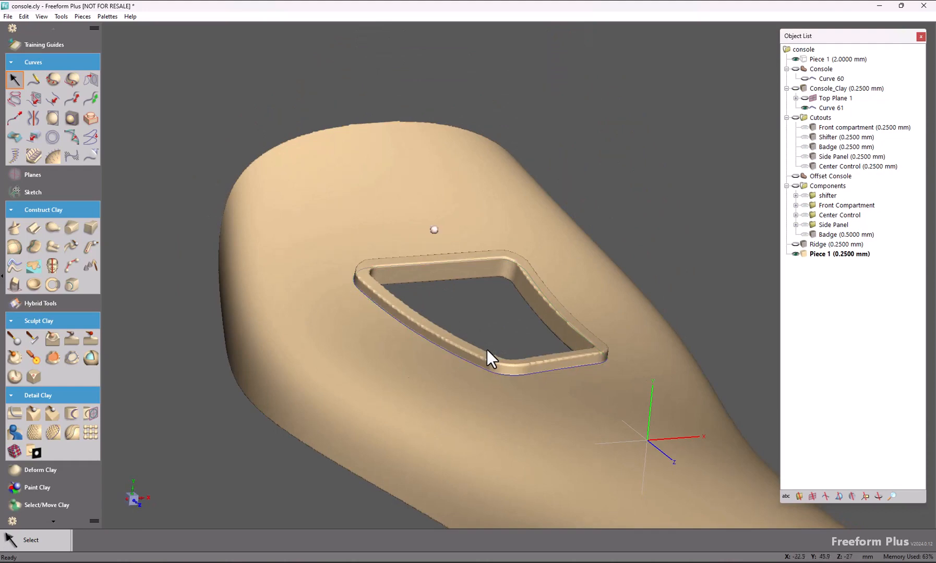
{"action": "middle_click_drag", "start_coordinate": [414, 255], "coordinate": [490, 206]}
{"action": "middle_click_drag", "start_coordinate": [402, 225], "coordinate": [422, 224]}
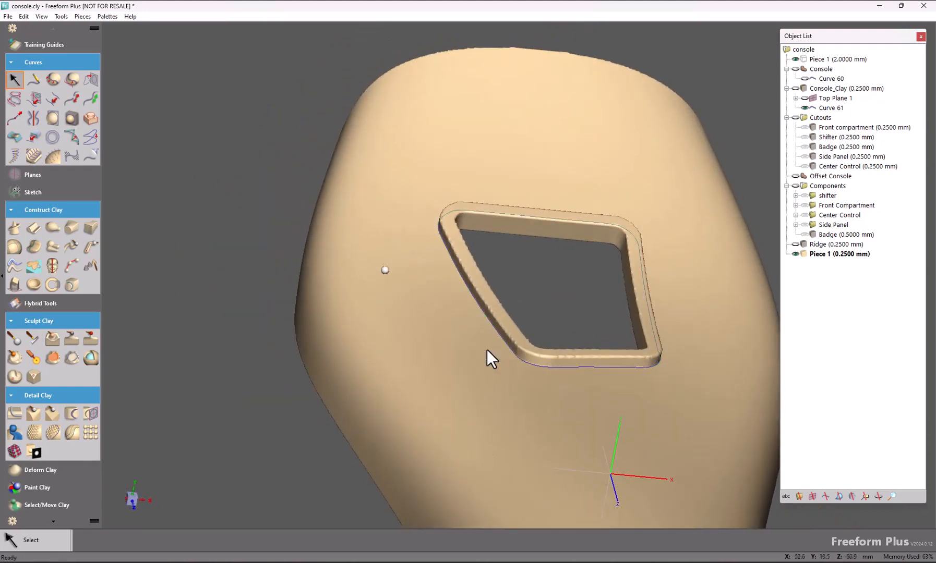
{"action": "left_click", "coordinate": [90, 247]}
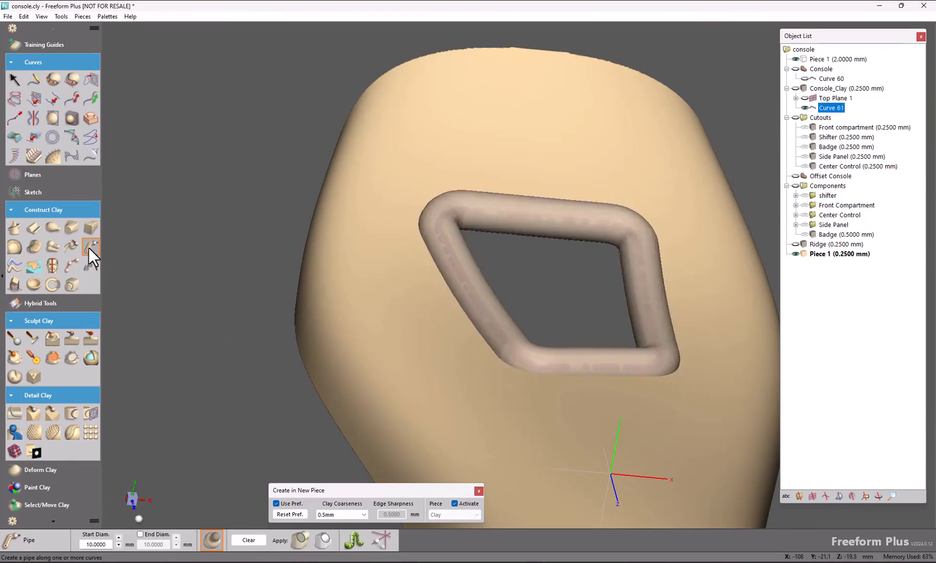
{"action": "left_click", "coordinate": [119, 545]}
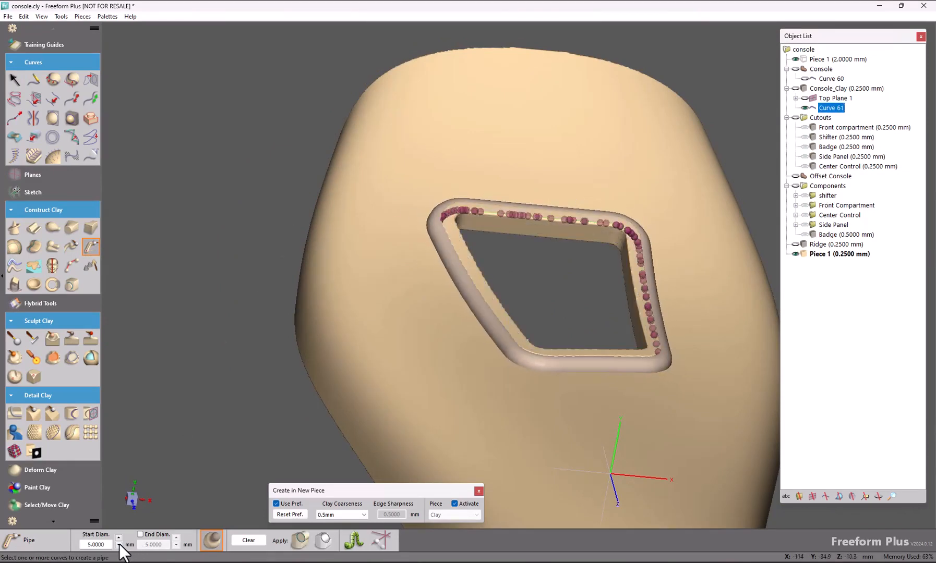
{"action": "left_click", "coordinate": [119, 545]}
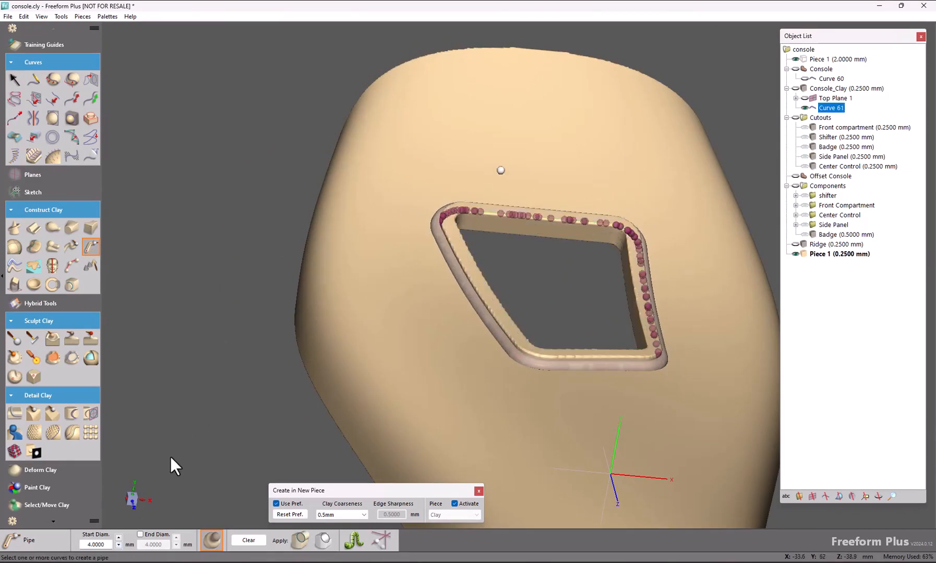
{"action": "middle_click_drag", "start_coordinate": [500, 170], "coordinate": [506, 146]}
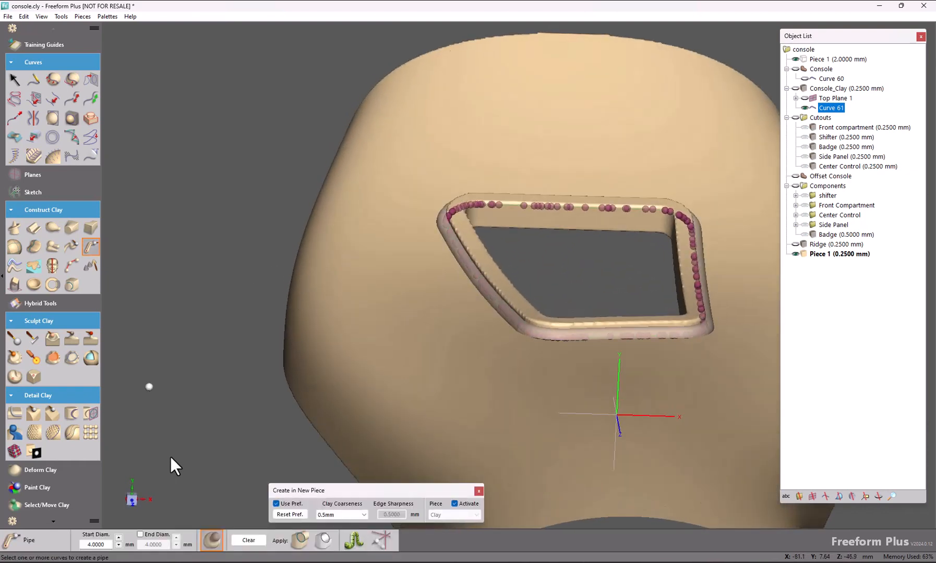
{"action": "left_click", "coordinate": [296, 542]}
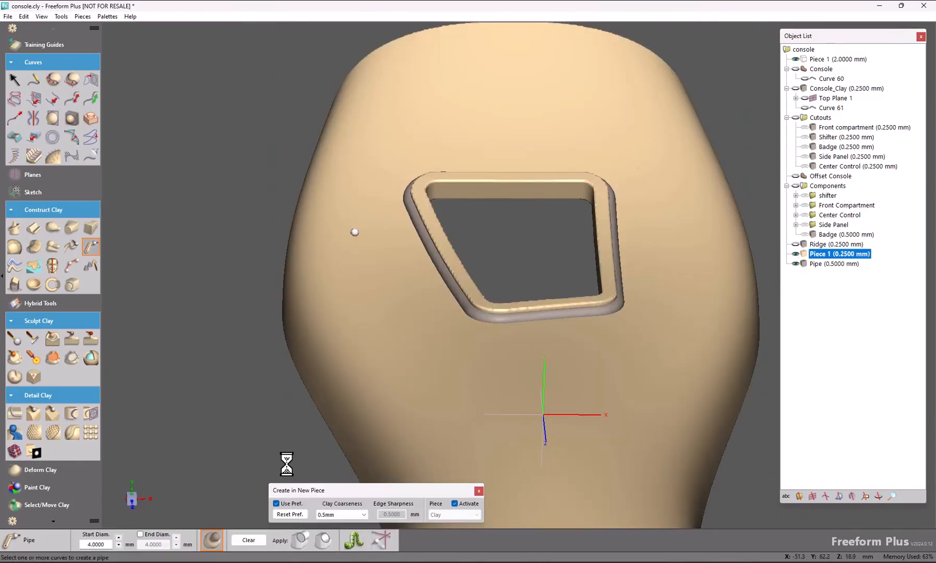
Use the Pipe piece to select the clay it overlaps on the combined console, and hide the Pipe
{"action": "right_click", "coordinate": [809, 263]}
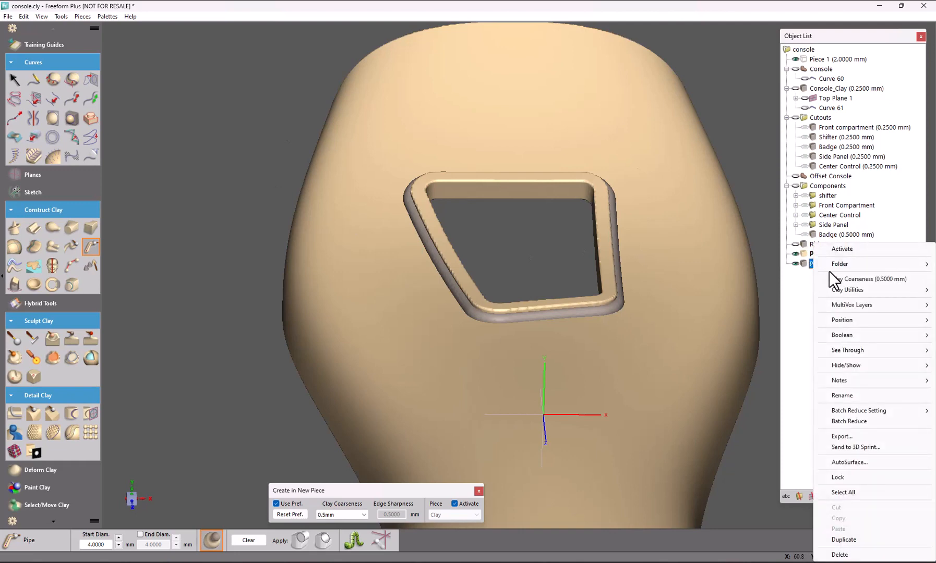
{"action": "mouse_move", "coordinate": [847, 290]}
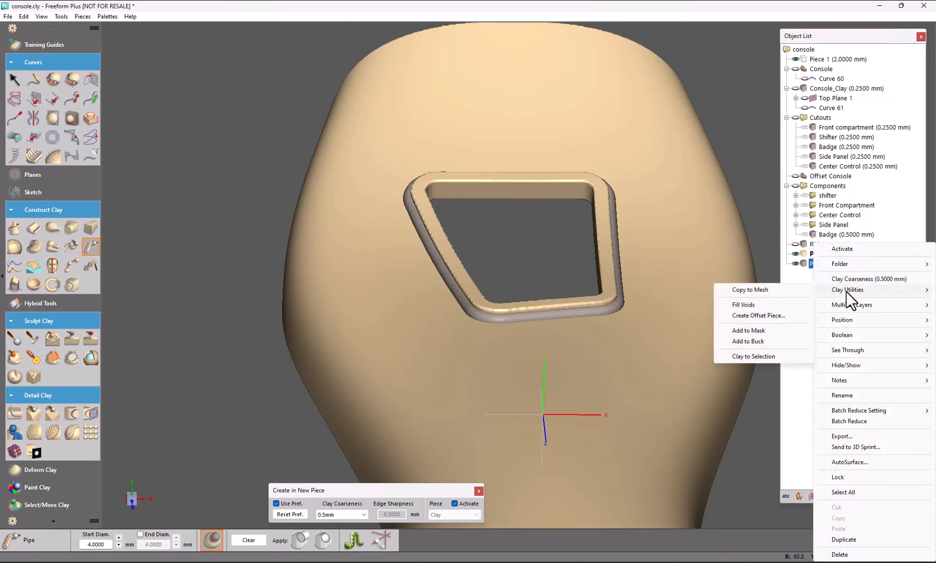
{"action": "left_click", "coordinate": [743, 354]}
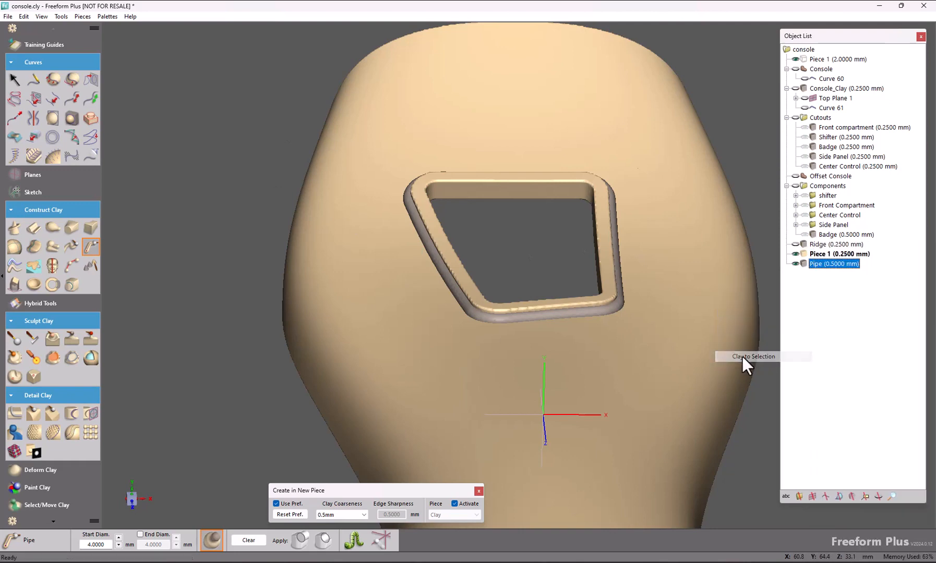
{"action": "left_click", "coordinate": [795, 264]}
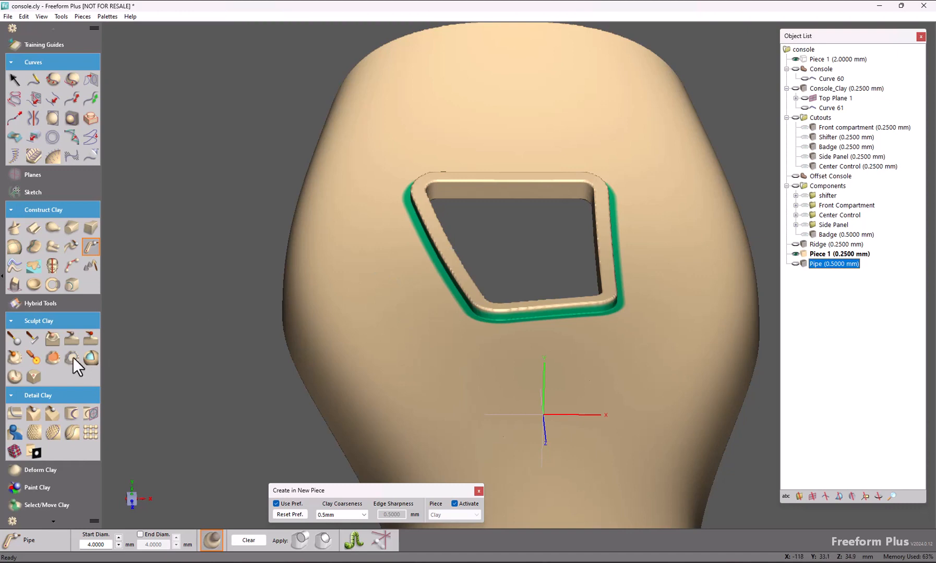
Smooth the selected clay around the ridge's base with Smooth Area, using a higher smooth level and lower detail preservation
{"action": "left_click", "coordinate": [49, 355]}
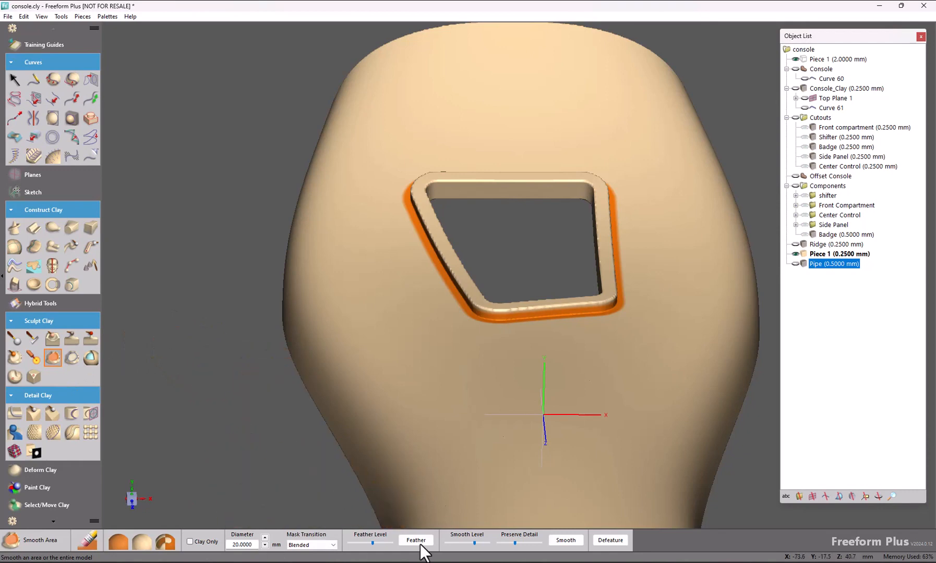
{"action": "left_click", "coordinate": [480, 544]}
{"action": "left_click", "coordinate": [506, 544]}
{"action": "left_click", "coordinate": [561, 541]}
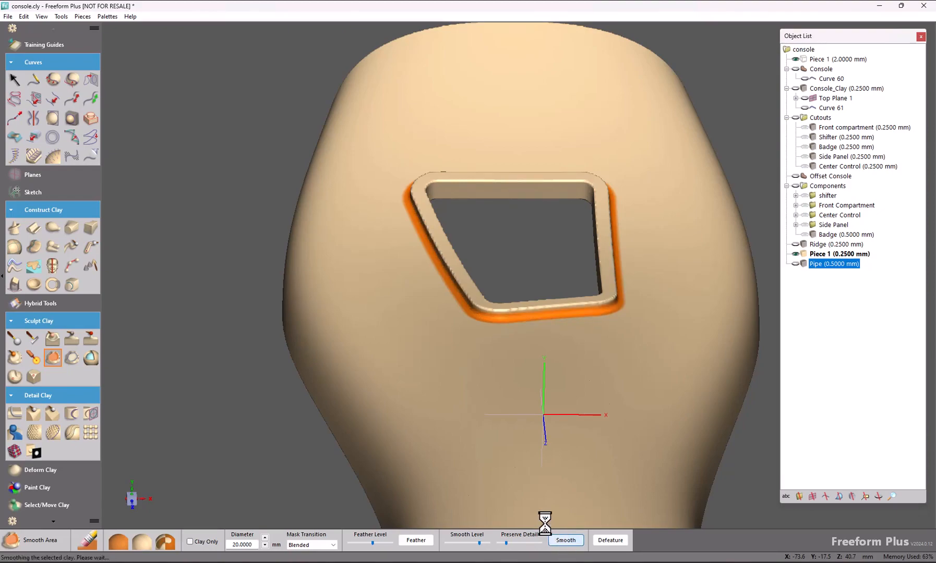
{"action": "middle_click_drag", "start_coordinate": [368, 301], "coordinate": [587, 246]}
{"action": "mouse_move", "coordinate": [459, 193]}
{"action": "middle_mouse_down"}
{"action": "mouse_move", "coordinate": [427, 225]}
{"action": "mouse_move", "coordinate": [351, 264]}
{"action": "middle_mouse_up"}
{"action": "mouse_move", "coordinate": [518, 208]}
{"action": "middle_mouse_down"}
{"action": "mouse_move", "coordinate": [584, 271]}
{"action": "mouse_move", "coordinate": [543, 194]}
{"action": "mouse_move", "coordinate": [537, 161]}
{"action": "mouse_move", "coordinate": [548, 148]}
{"action": "mouse_move", "coordinate": [521, 162]}
{"action": "mouse_move", "coordinate": [398, 167]}
{"action": "middle_mouse_up"}
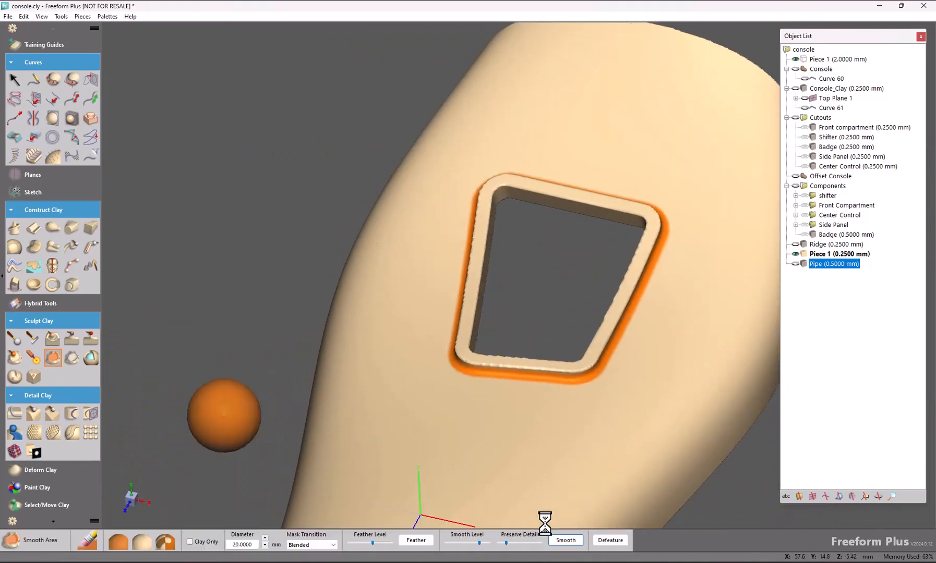
{"action": "mouse_move", "coordinate": [354, 421]}
{"action": "middle_mouse_down"}
{"action": "mouse_move", "coordinate": [357, 391]}
{"action": "mouse_move", "coordinate": [312, 380]}
{"action": "middle_mouse_up"}
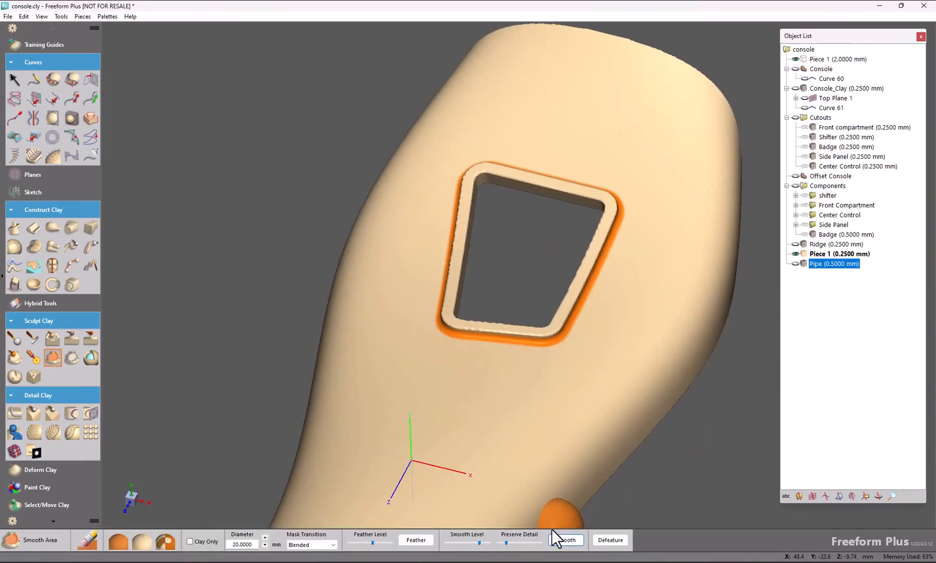
{"action": "key", "text": "Escape"}
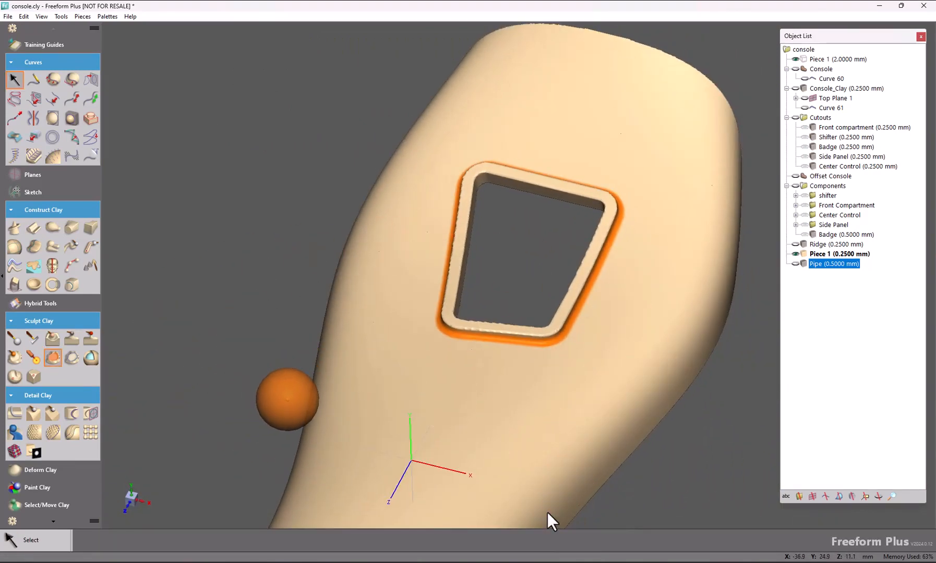
Show all the Components on the console and hide the shifter base within the shifter folder
{"action": "left_click", "coordinate": [794, 184]}
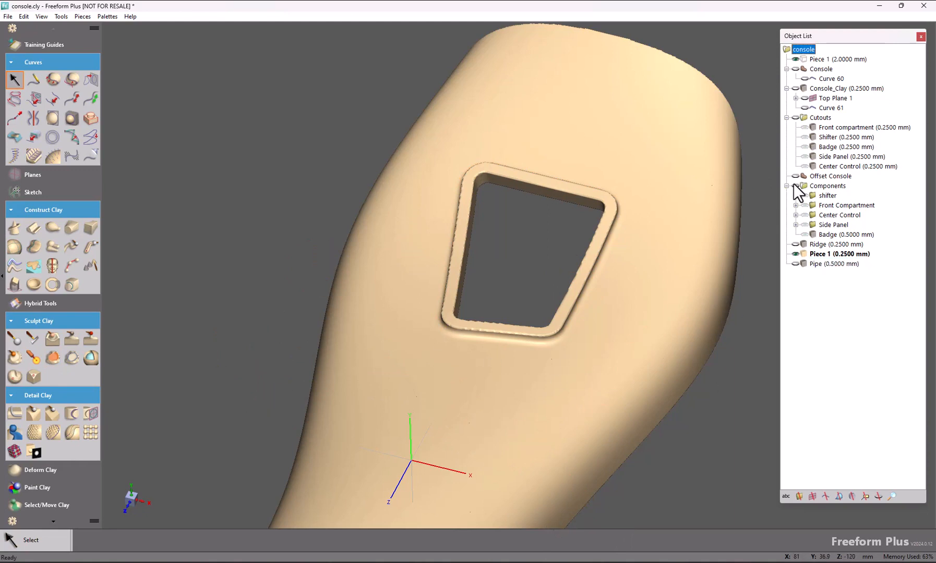
{"action": "left_click", "coordinate": [795, 186]}
{"action": "left_click", "coordinate": [796, 195]}
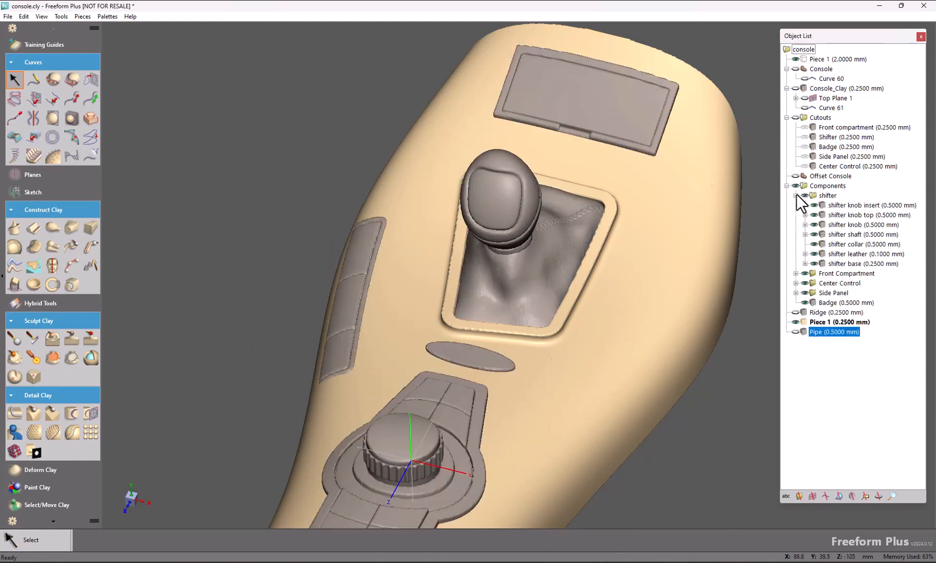
{"action": "left_click", "coordinate": [815, 263]}
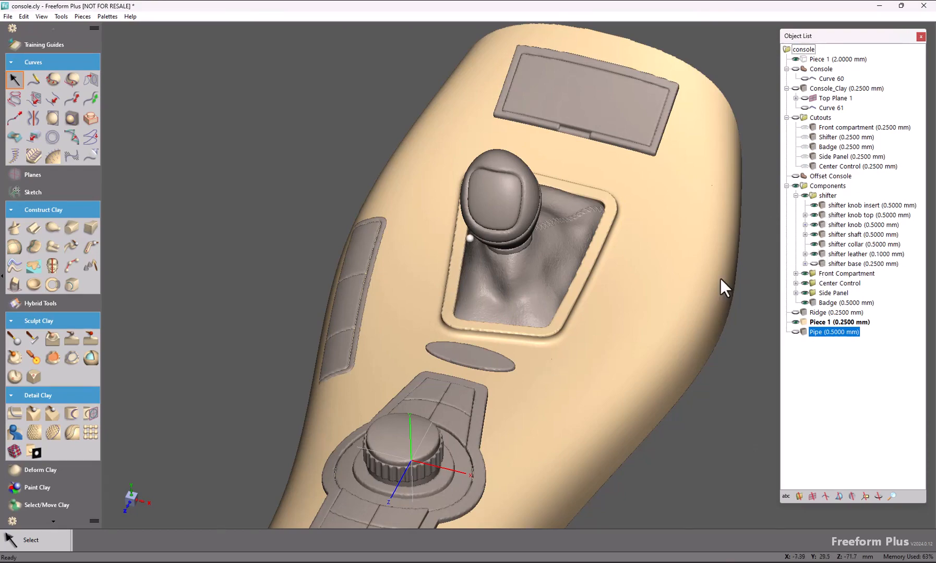